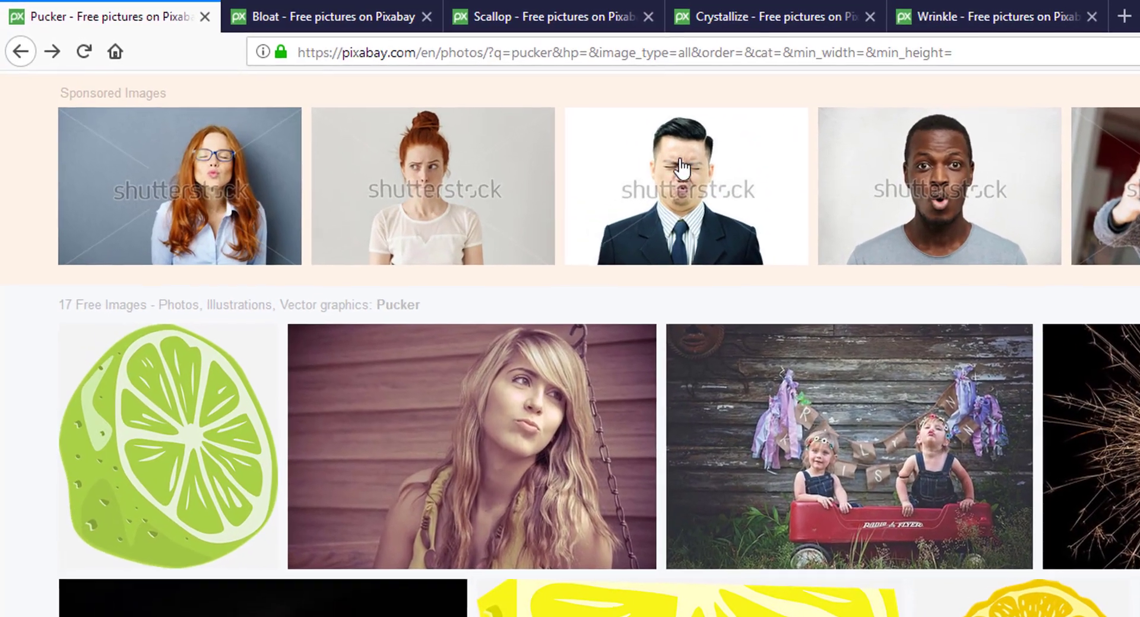
Browse Pixabay's Pucker image results, including the photo of two children in a red wagon
scroll(653, 238, up, 3)
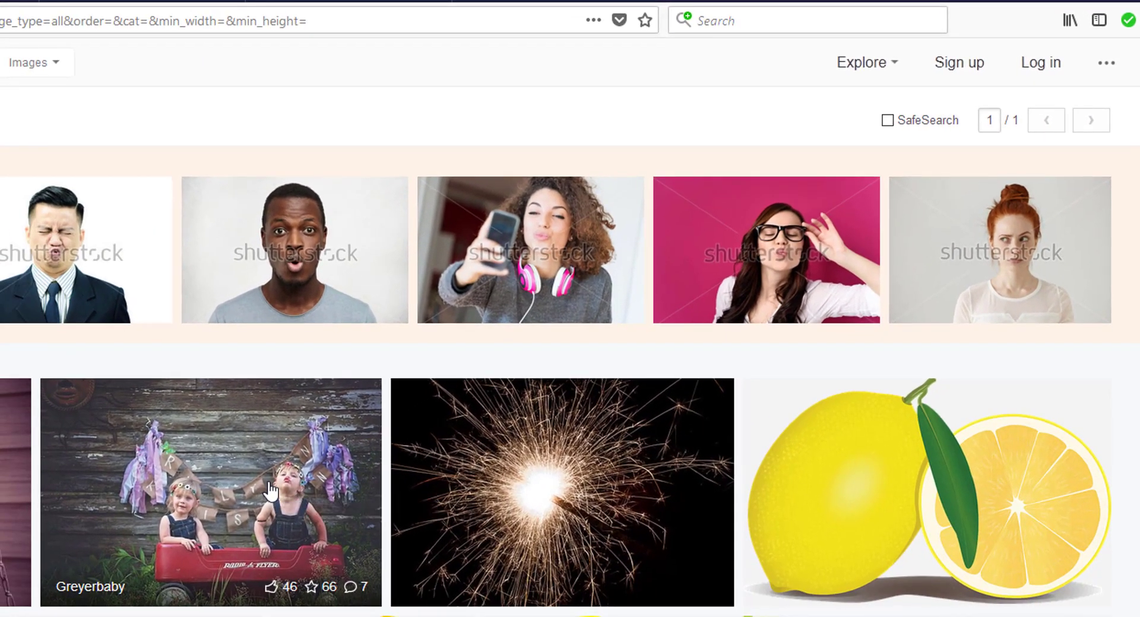
click(270, 491)
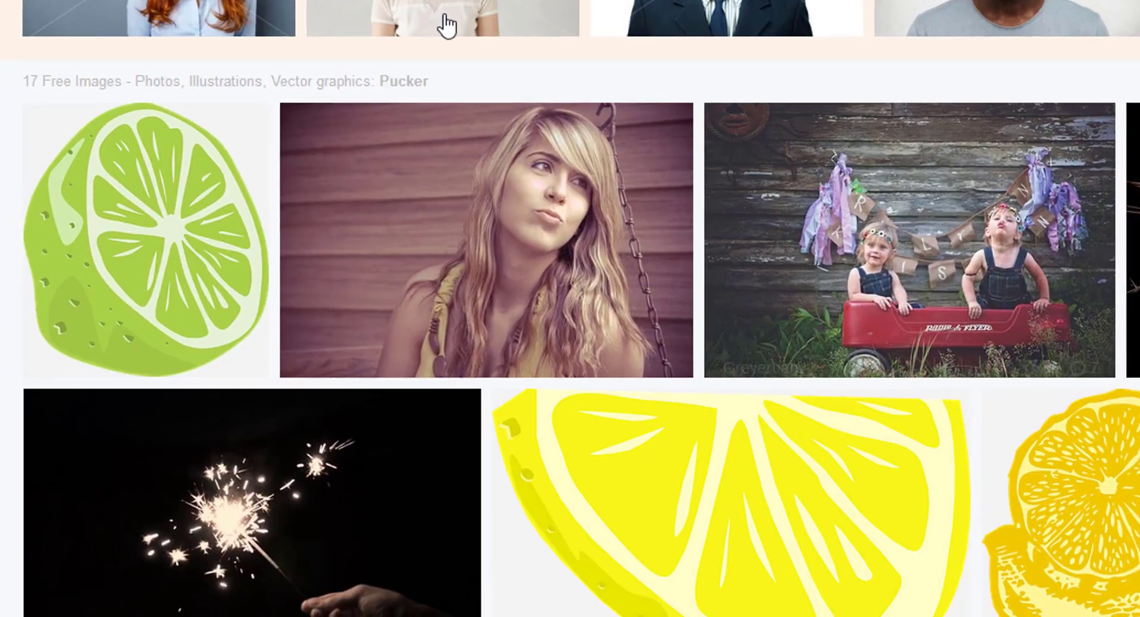
scroll(653, 403, down, 10)
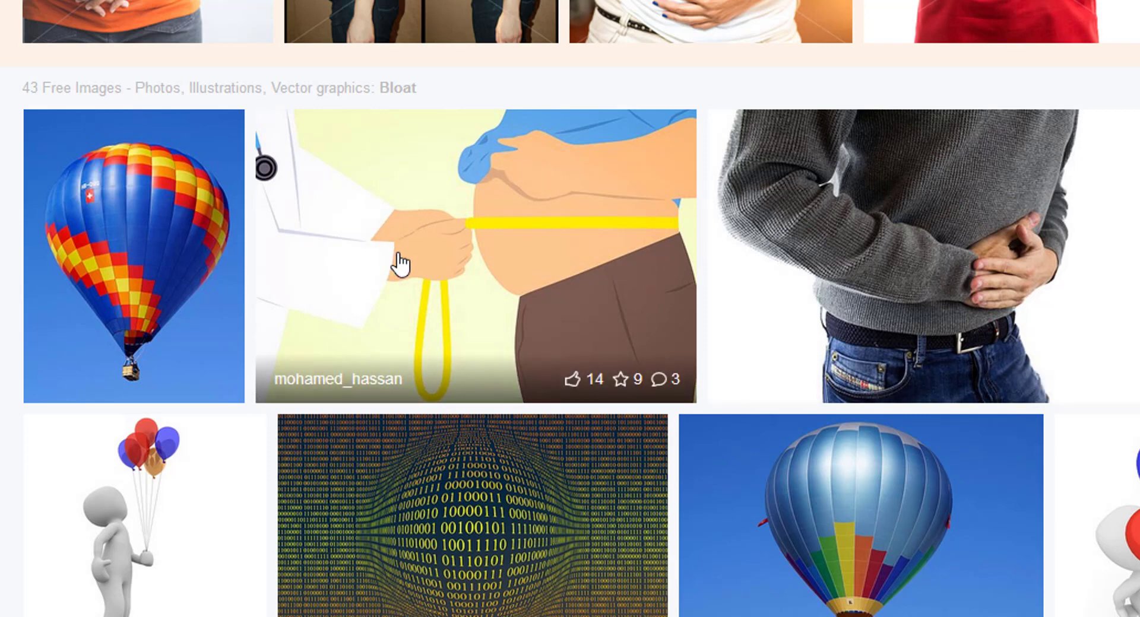
Open the Bloat illustration of a doctor measuring a belly with yellow tape
click(544, 244)
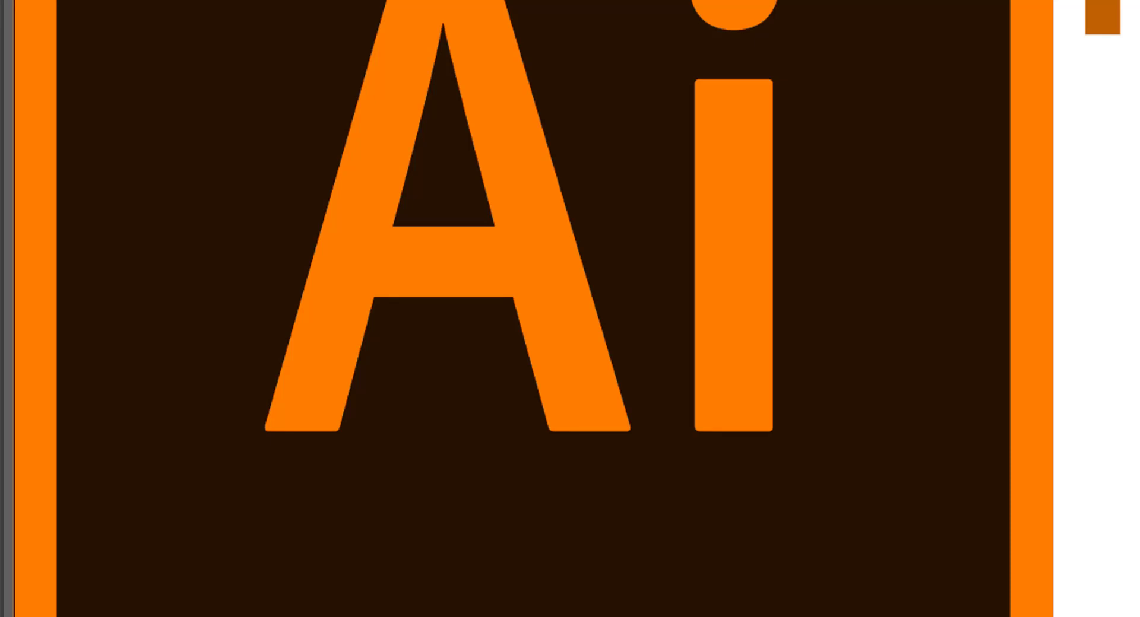
Float the Width tool group as its own panel and show Effect > Distort & Transform
click(20, 145)
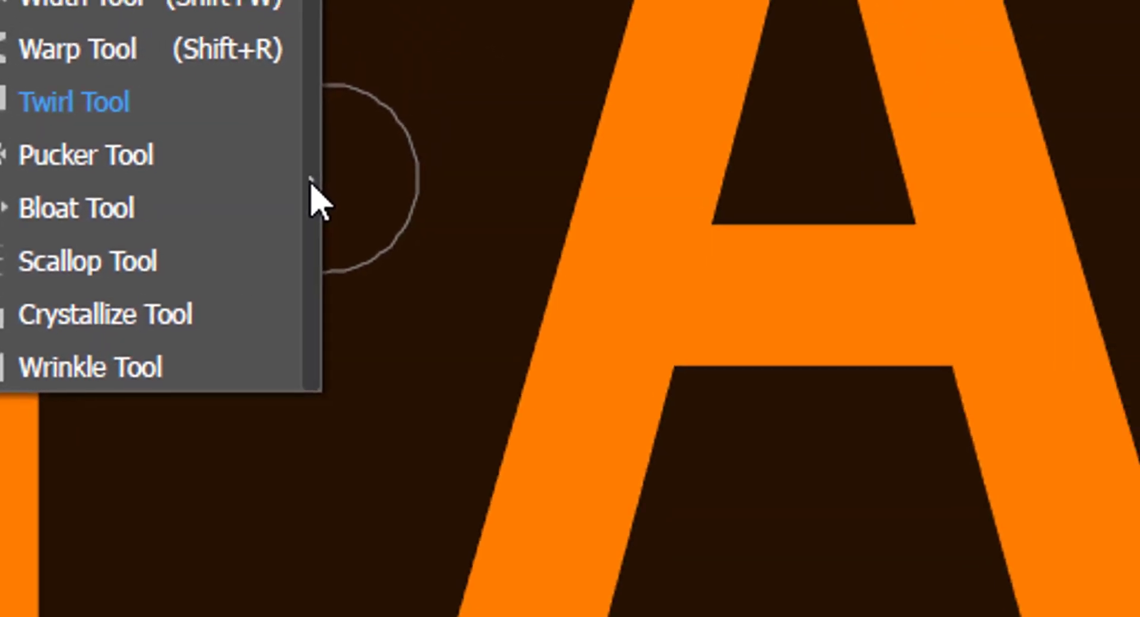
click(511, 178)
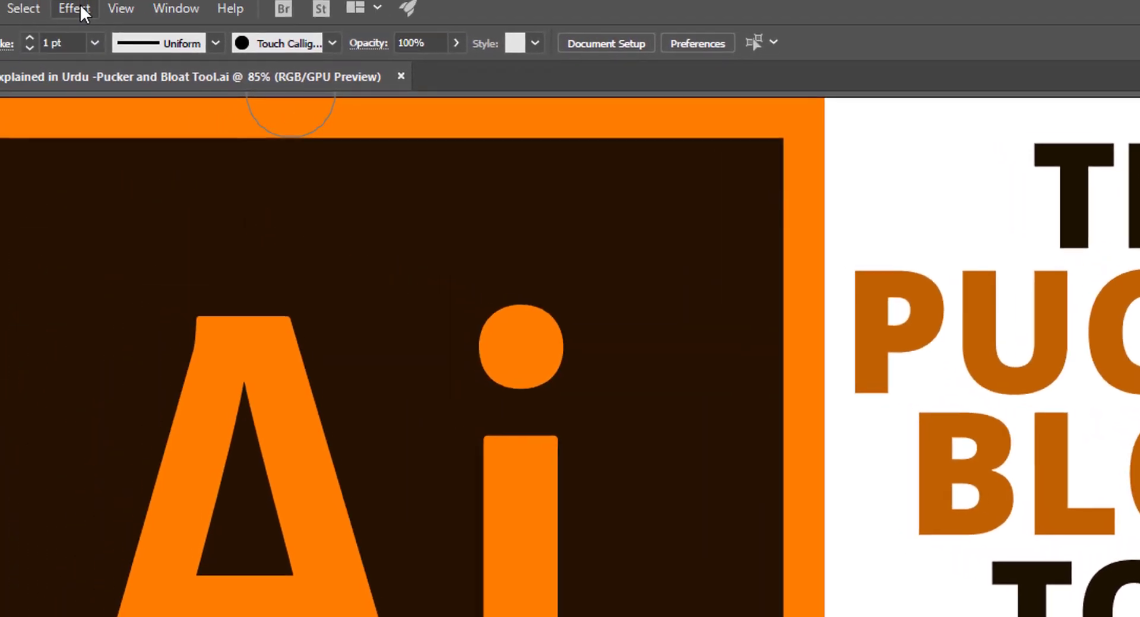
click(83, 12)
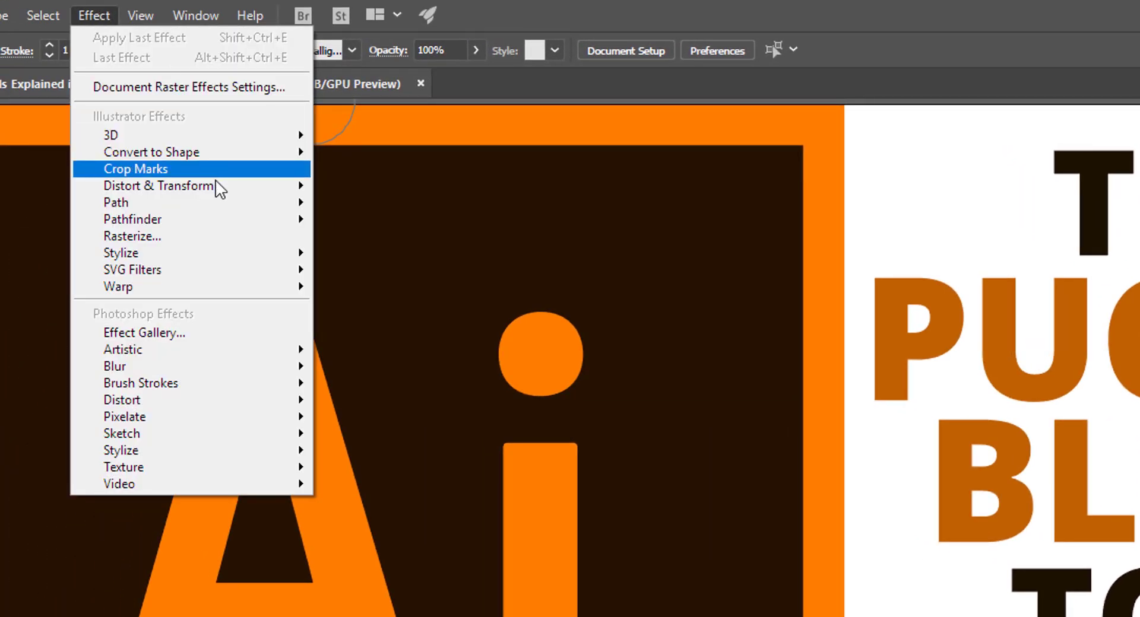
mouse_move(115, 134)
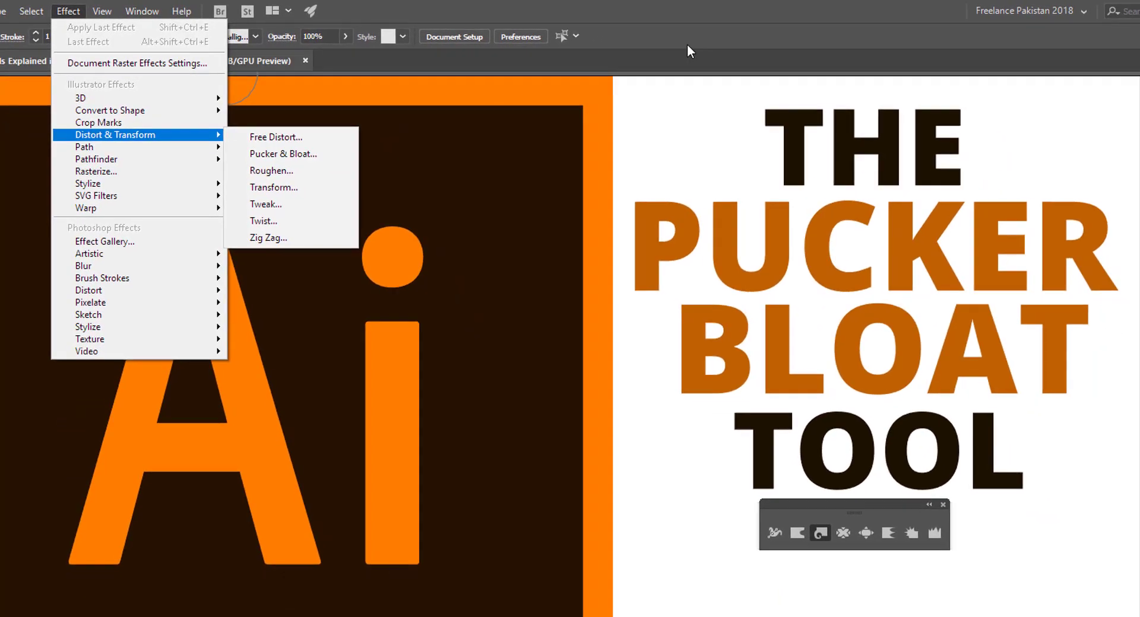
Review and cancel the Pucker tool options, then bring up Bloat Tool Options (100 px, 30°, 100%)
click(686, 44)
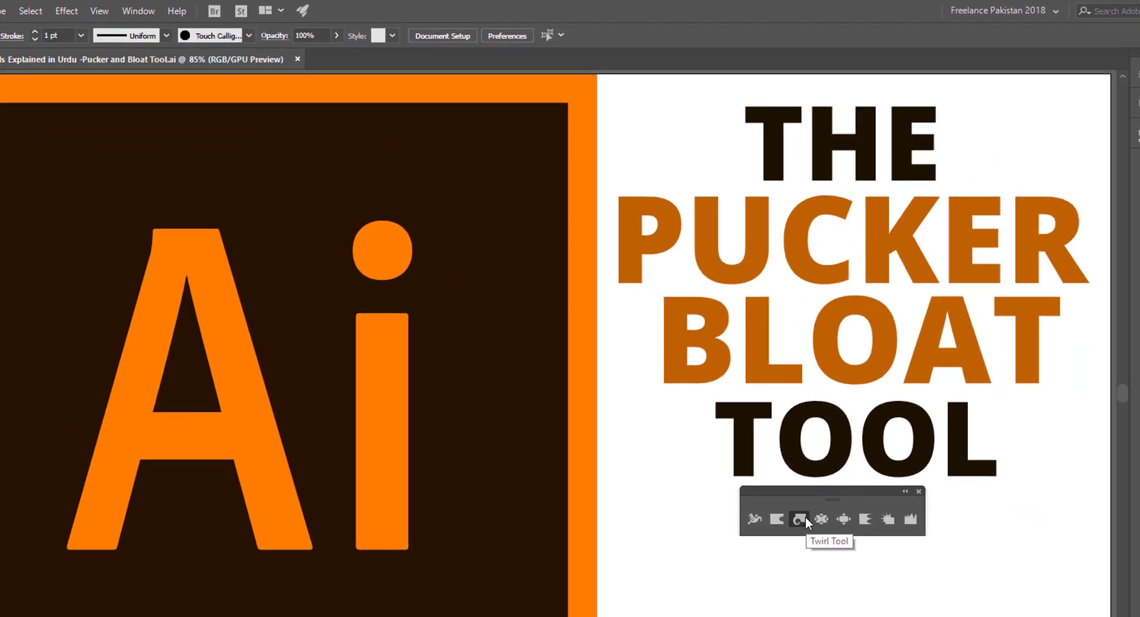
double_click(820, 521)
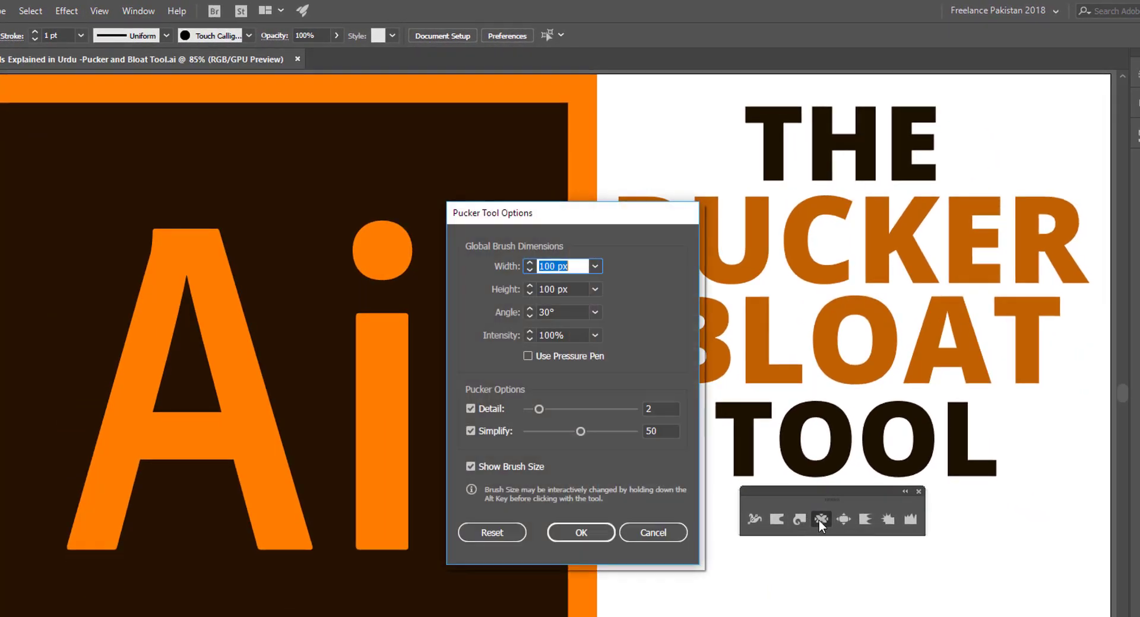
mouse_move(590, 227)
mouse_down()
mouse_move(579, 276)
mouse_move(603, 291)
mouse_up()
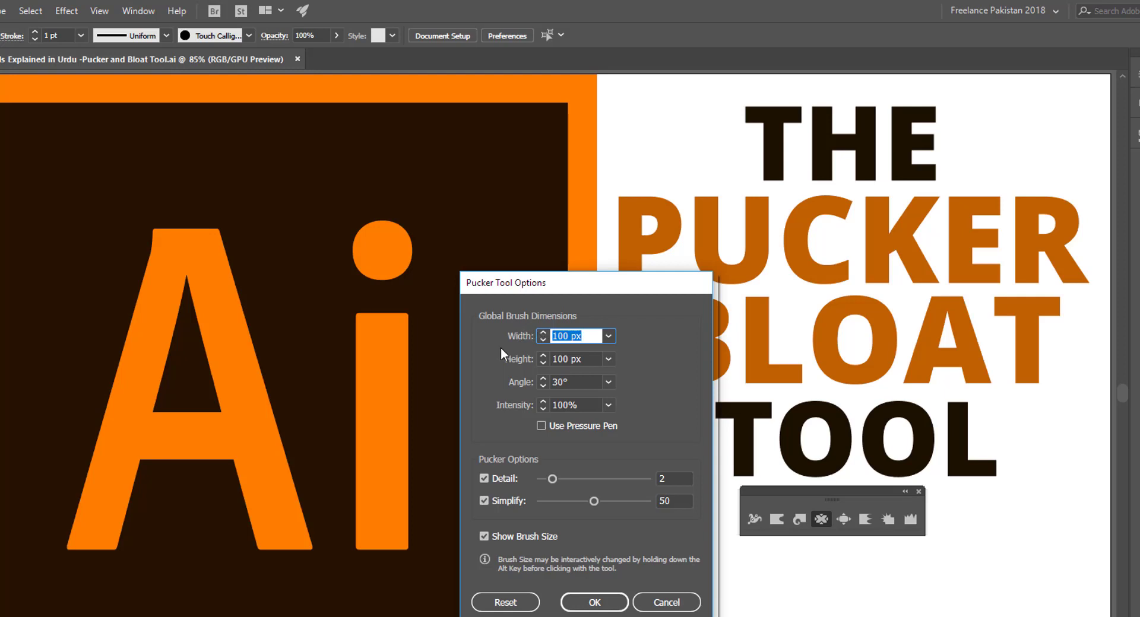
click(667, 603)
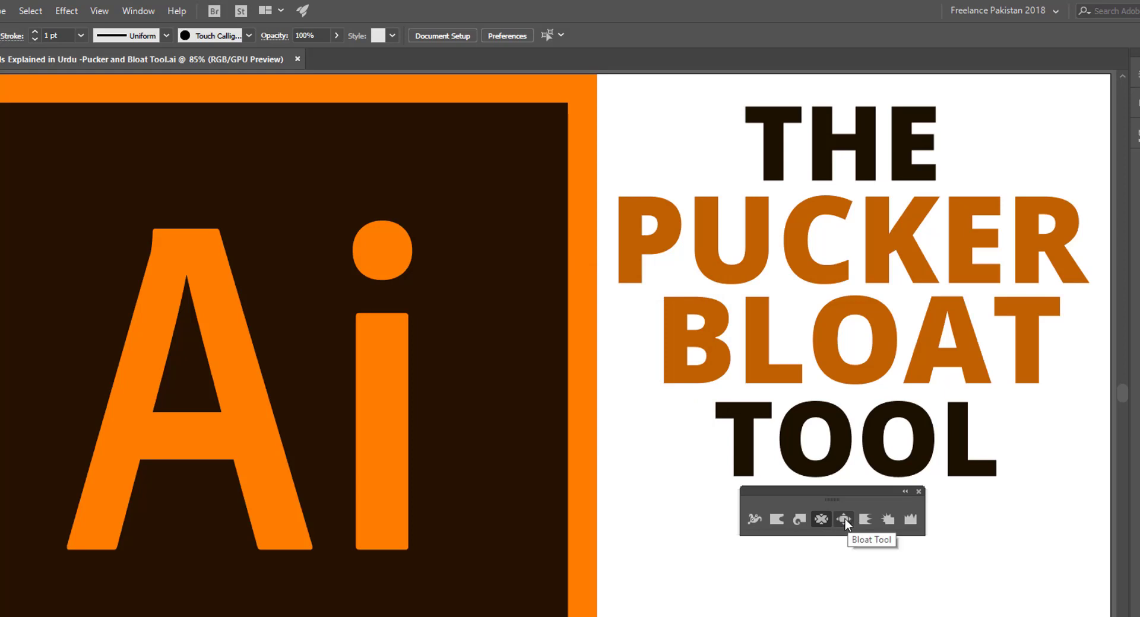
double_click(843, 520)
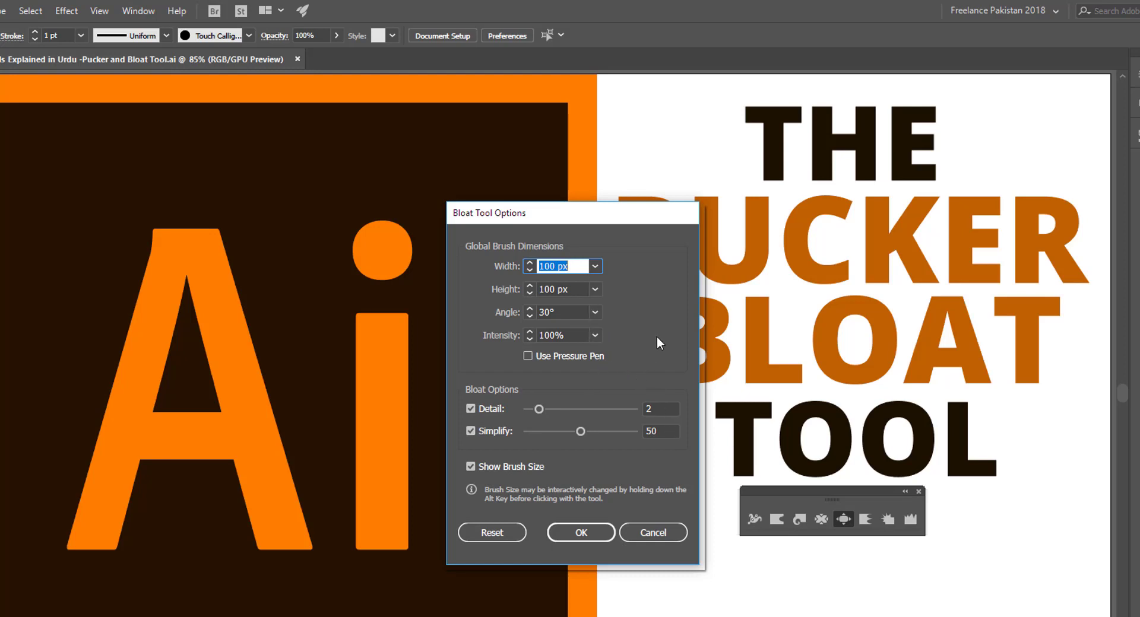
Draw a rectangle below the title and pucker its left edge inward into a spike
click(641, 532)
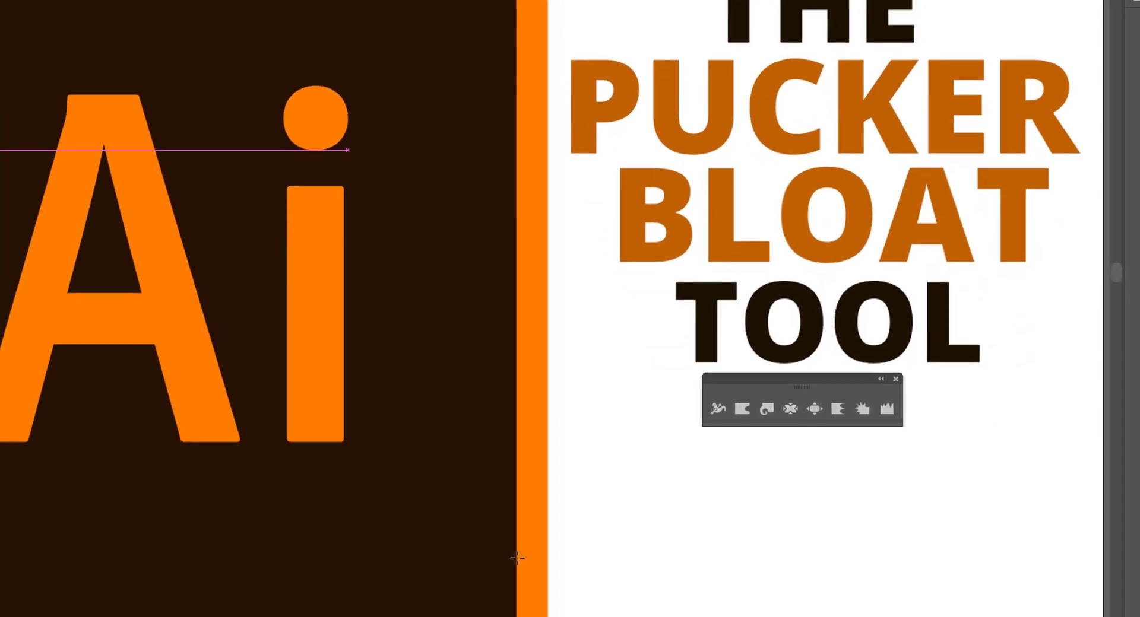
drag(703, 463, 969, 591)
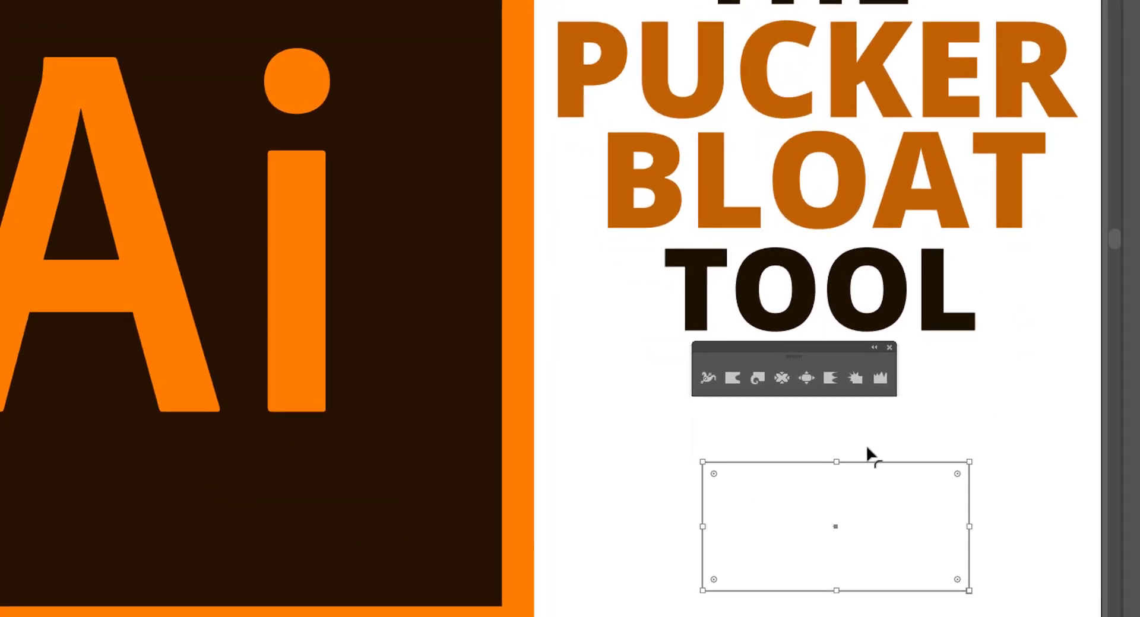
click(783, 375)
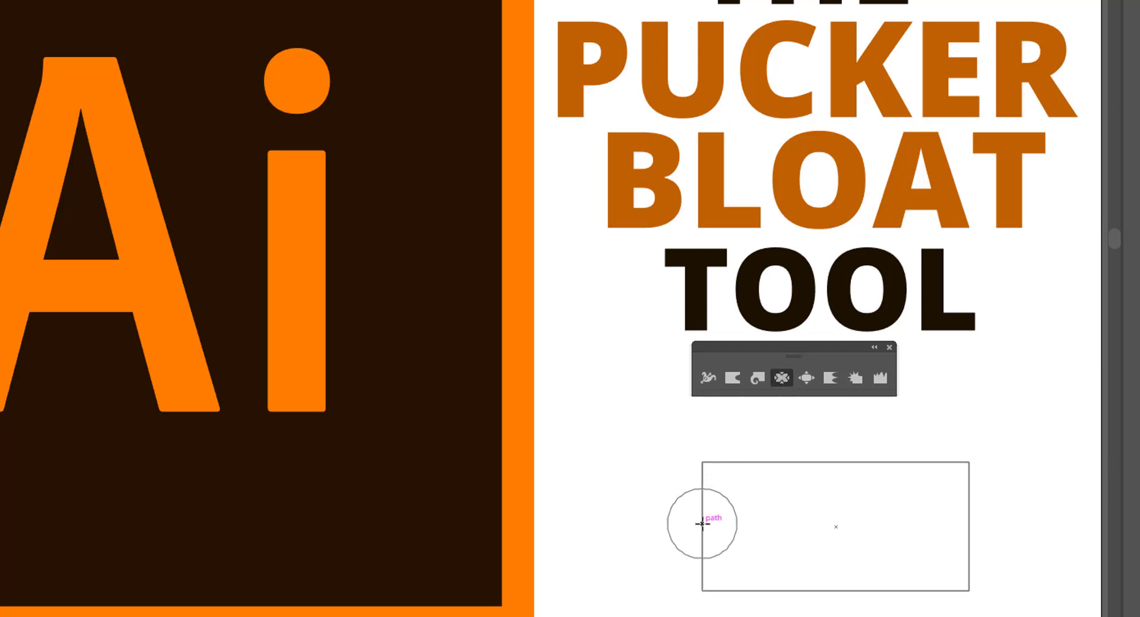
drag(710, 525, 817, 545)
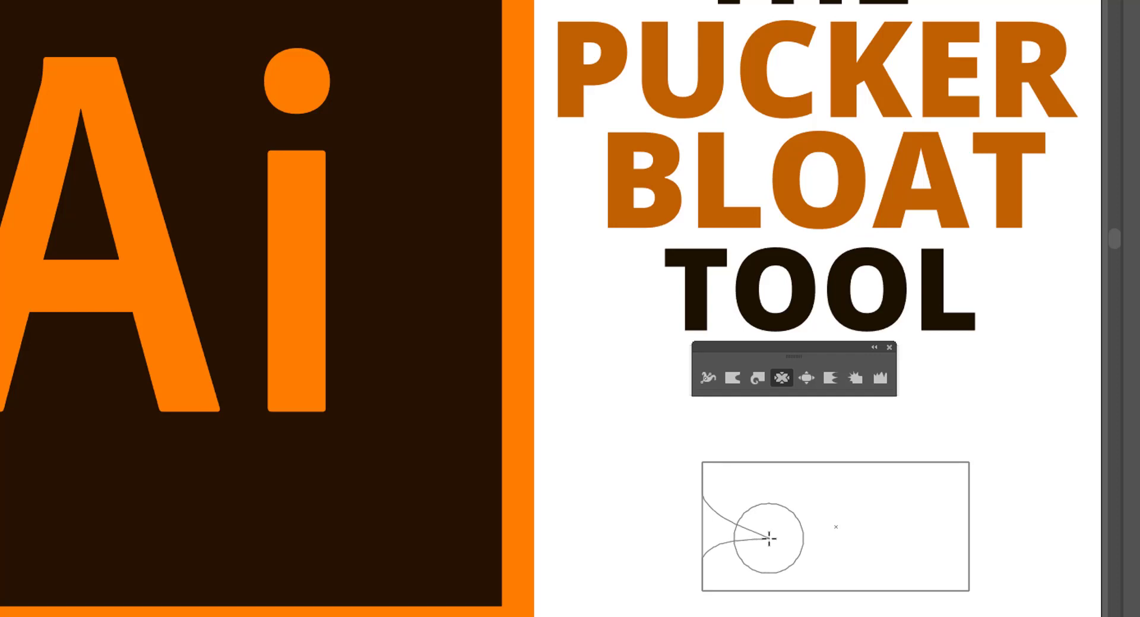
drag(817, 545, 796, 536)
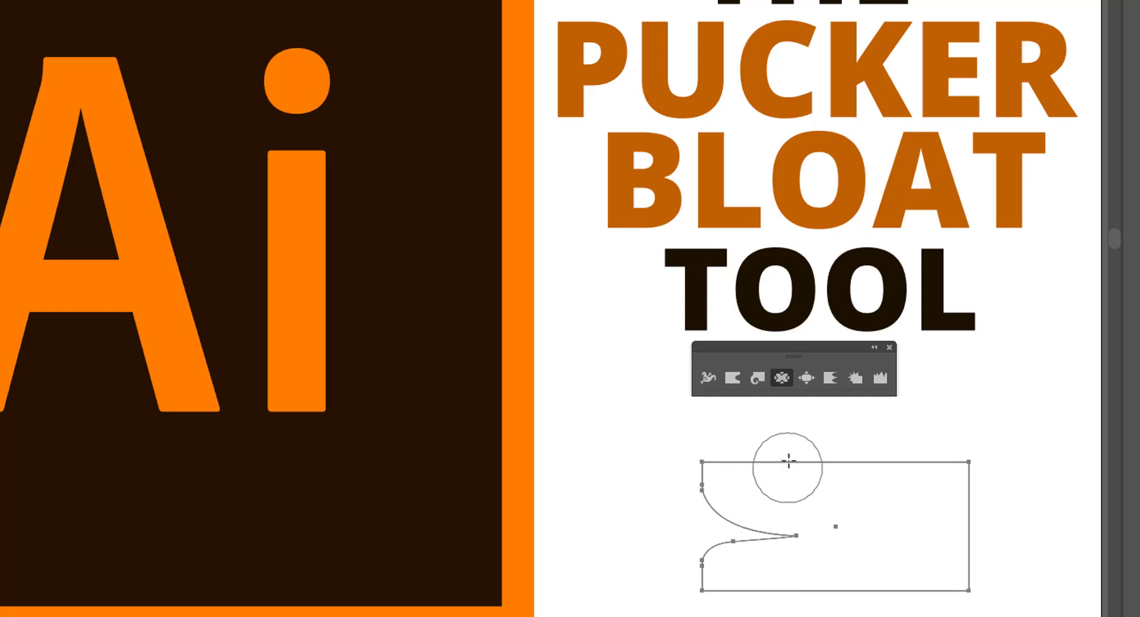
Pucker the top edge and remaining corners toward the centre into a petalled flower
drag(788, 461, 797, 510)
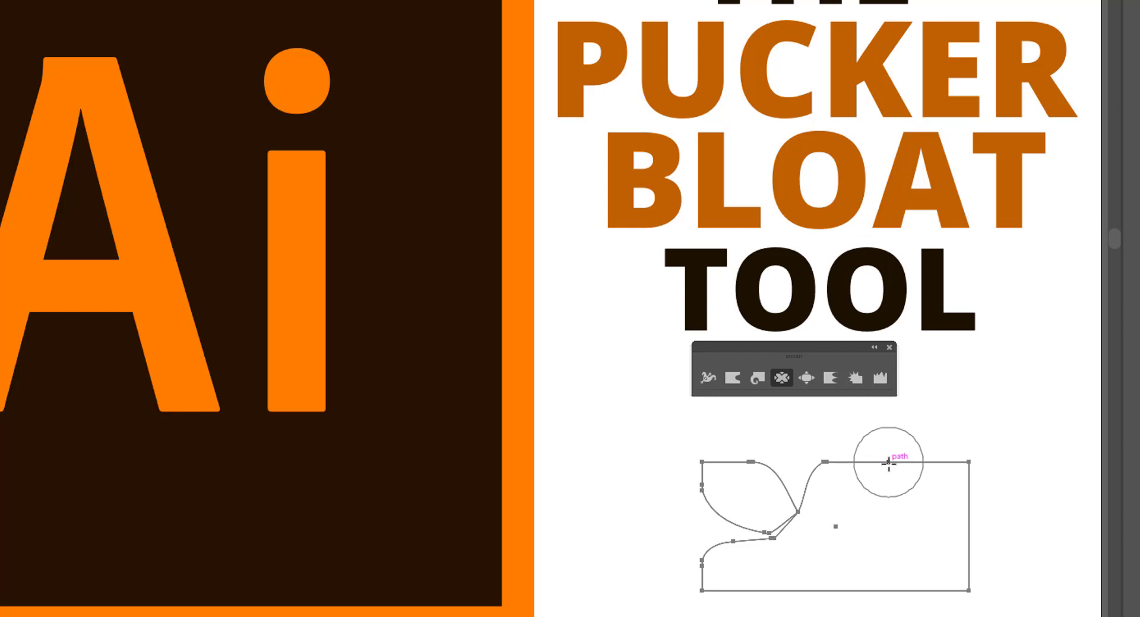
mouse_move(888, 462)
mouse_down()
mouse_move(885, 529)
mouse_move(790, 532)
mouse_up()
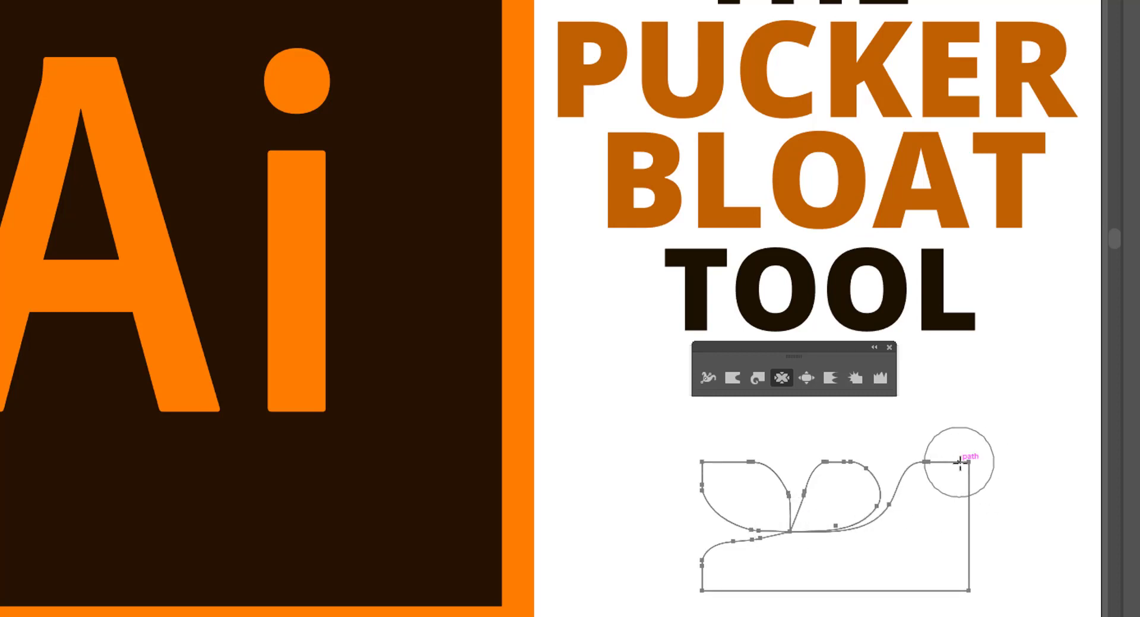
drag(967, 462, 822, 540)
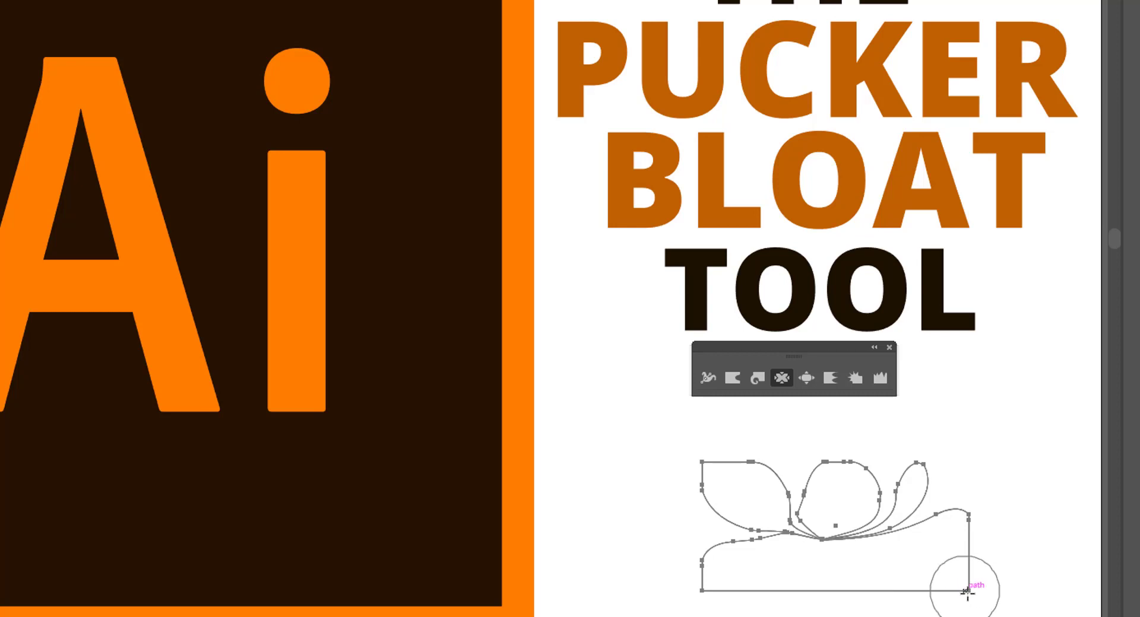
drag(966, 589, 834, 539)
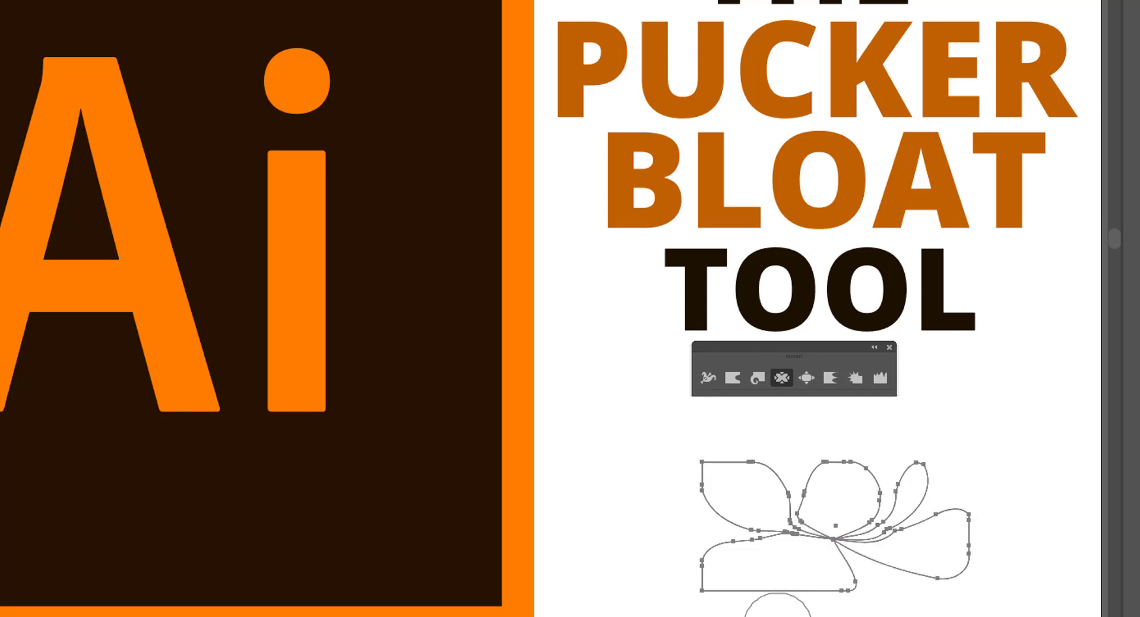
drag(706, 591, 833, 539)
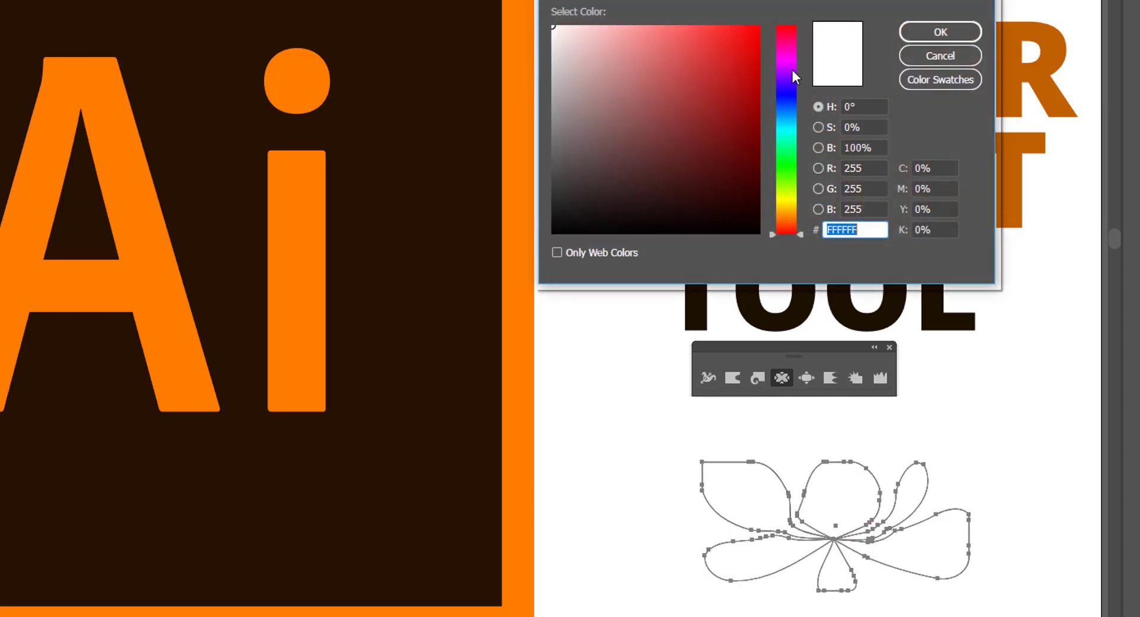
Fill the flower with purple #7A14A5, deselect it, and zoom in on its base
click(735, 99)
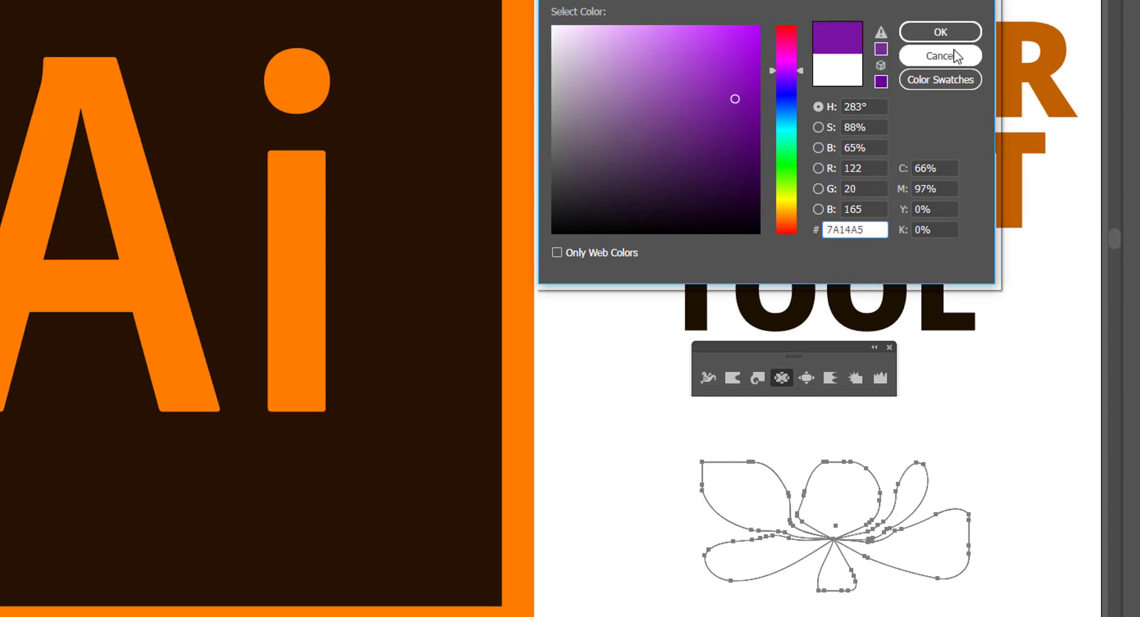
click(940, 33)
click(1020, 482)
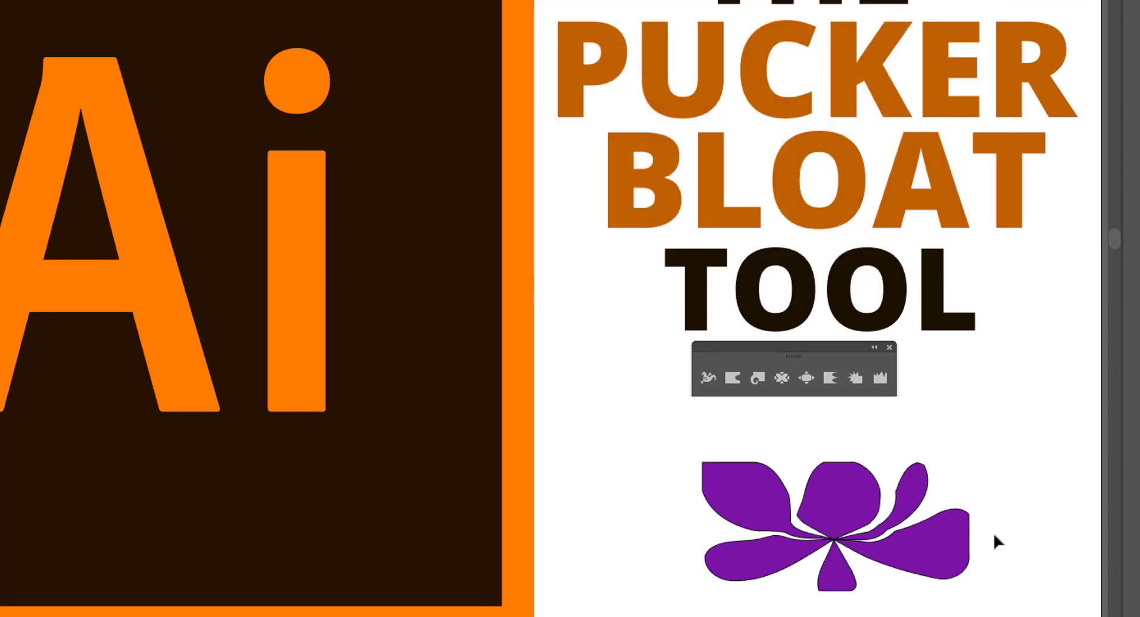
key(z)
mouse_move(852, 594)
mouse_down()
mouse_move(969, 597)
mouse_move(853, 580)
mouse_move(867, 579)
mouse_up()
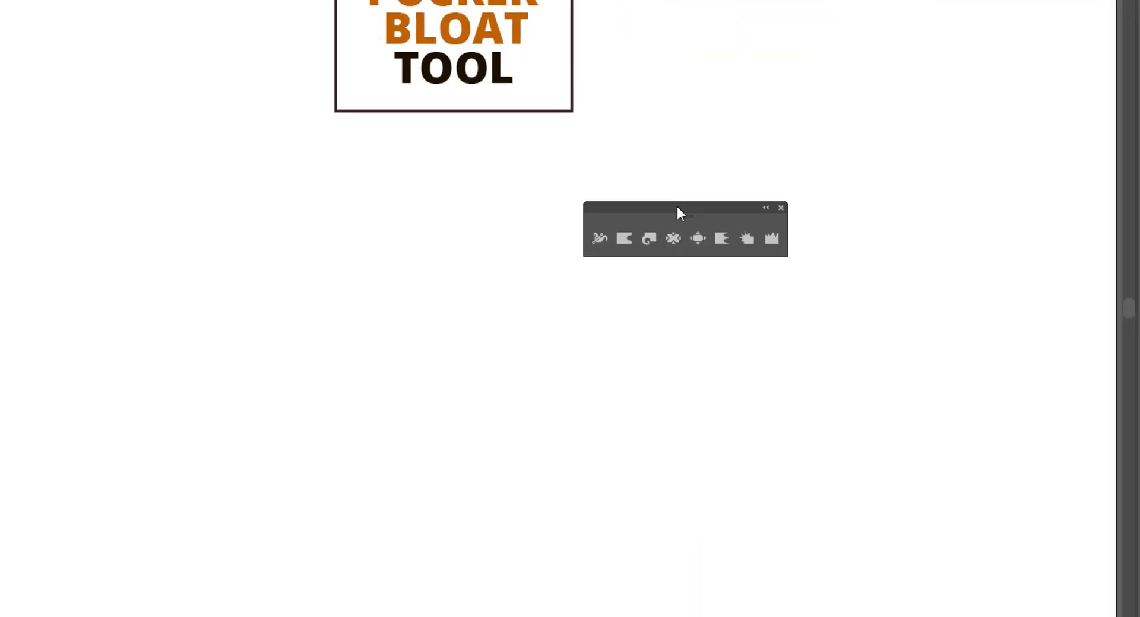
Draw a purple hexagon, move it down and right, and enlarge it
mouse_move(681, 212)
mouse_down()
mouse_move(692, 119)
mouse_move(483, 183)
mouse_move(479, 161)
mouse_move(484, 170)
mouse_up()
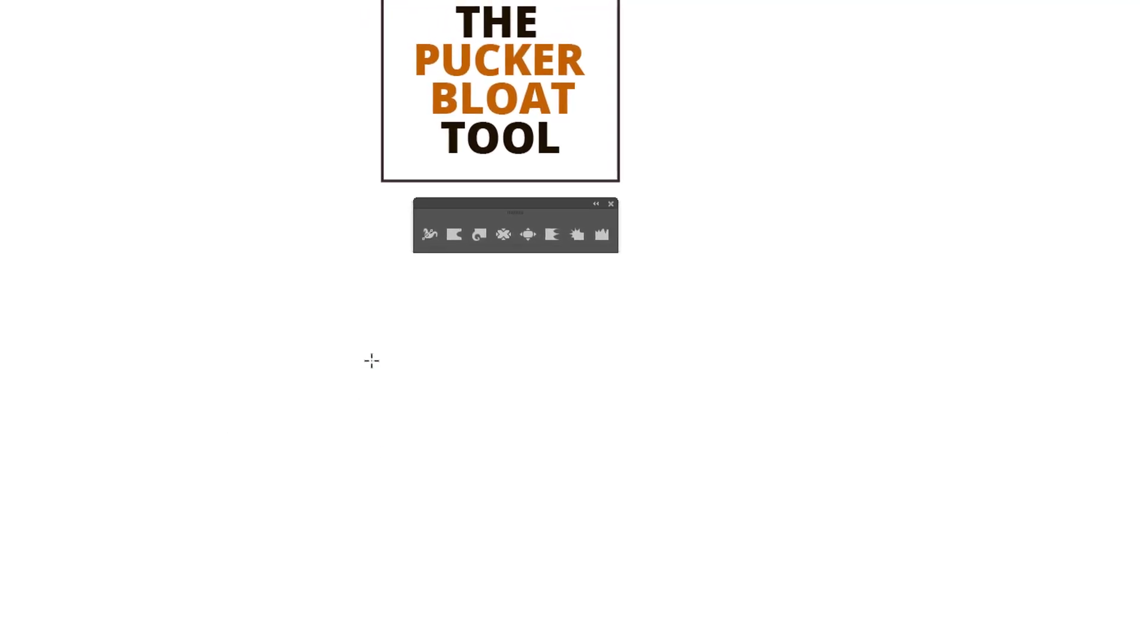
mouse_move(372, 360)
mouse_down()
mouse_move(481, 491)
mouse_move(463, 433)
mouse_move(489, 492)
mouse_up()
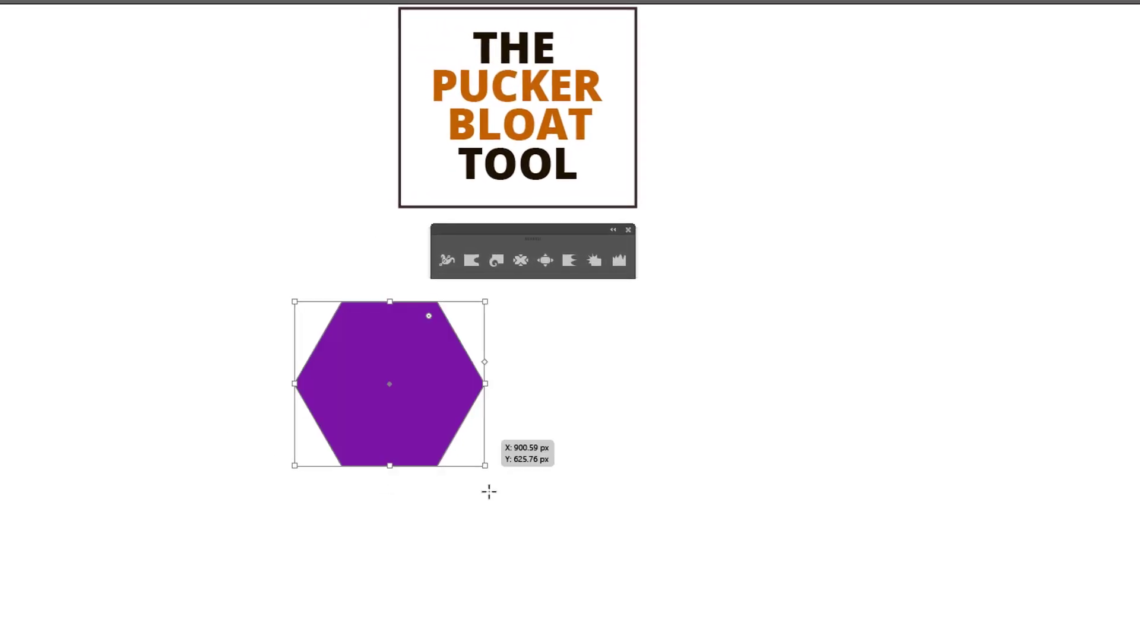
key(v)
mouse_move(415, 352)
mouse_down()
mouse_move(565, 502)
mouse_move(533, 476)
mouse_up()
drag(609, 430, 690, 367)
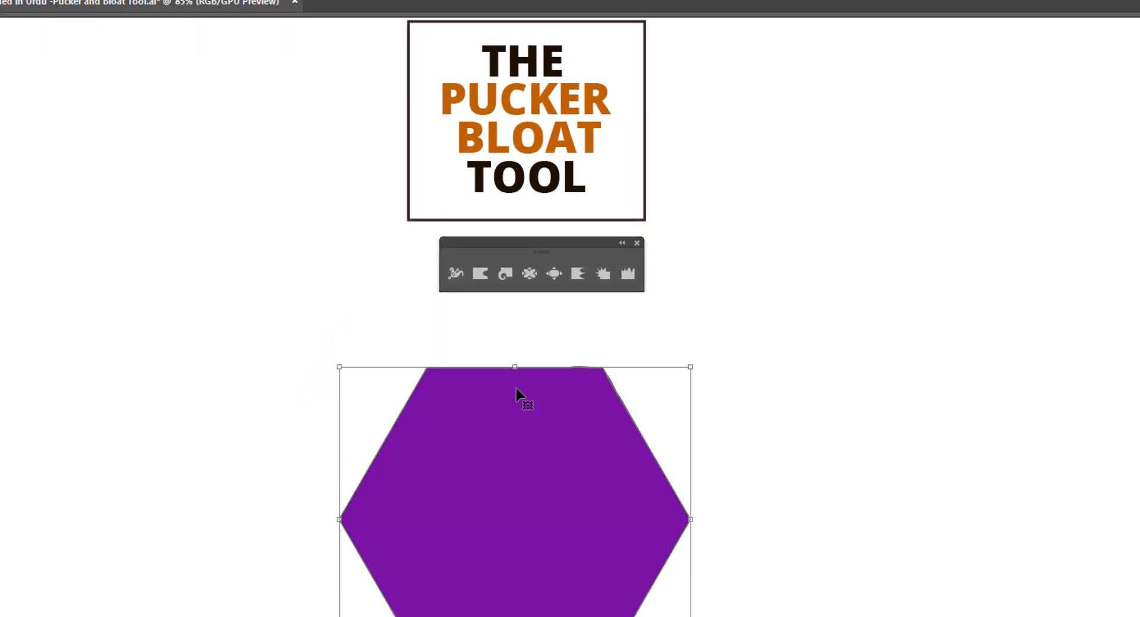
Reset the Pucker tool options to their defaults
double_click(527, 273)
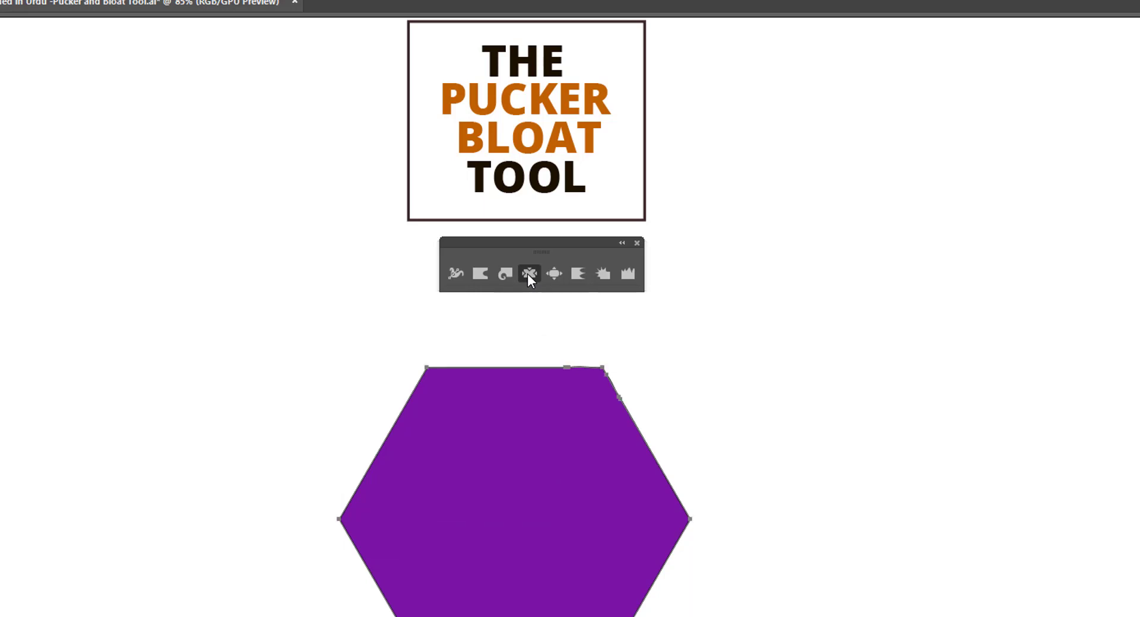
mouse_move(567, 245)
mouse_down()
mouse_move(625, 279)
mouse_move(836, 190)
mouse_up()
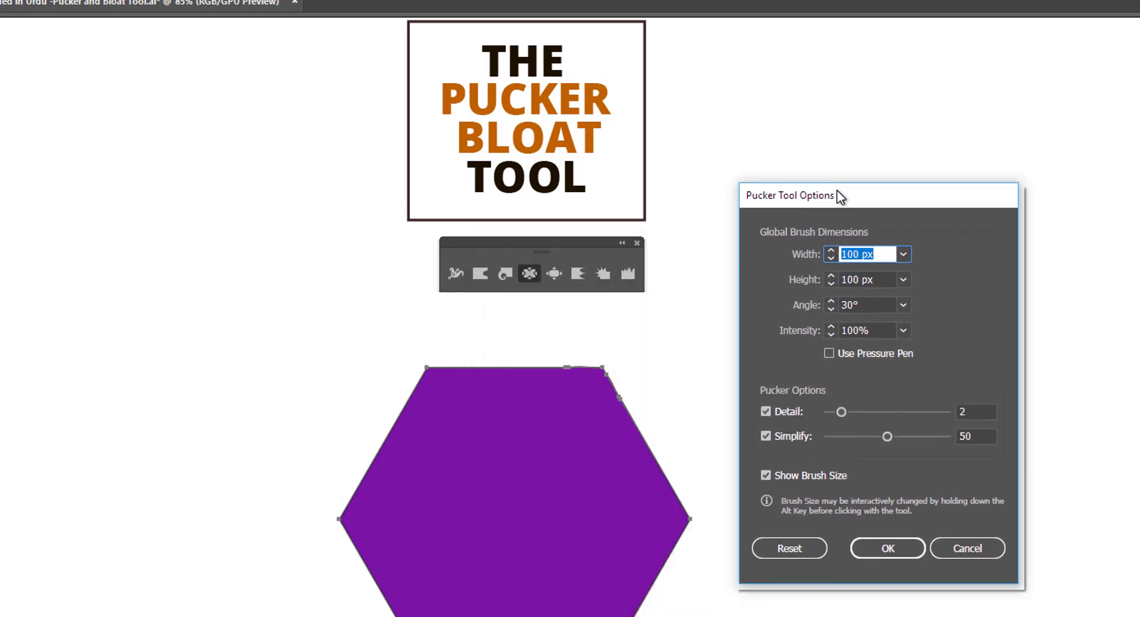
click(789, 546)
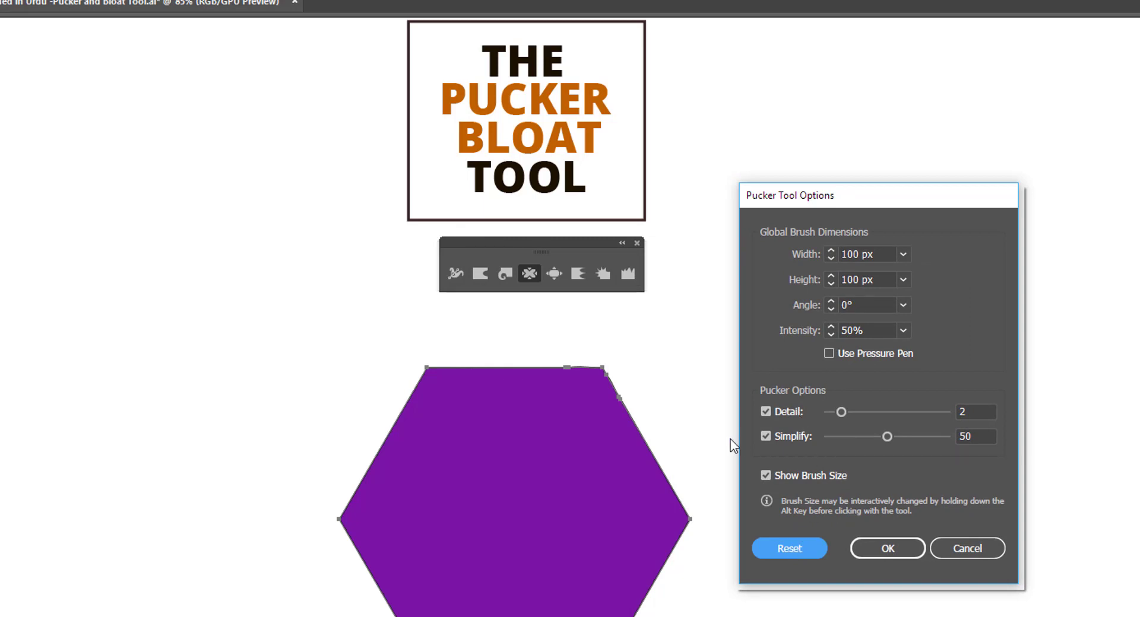
click(886, 548)
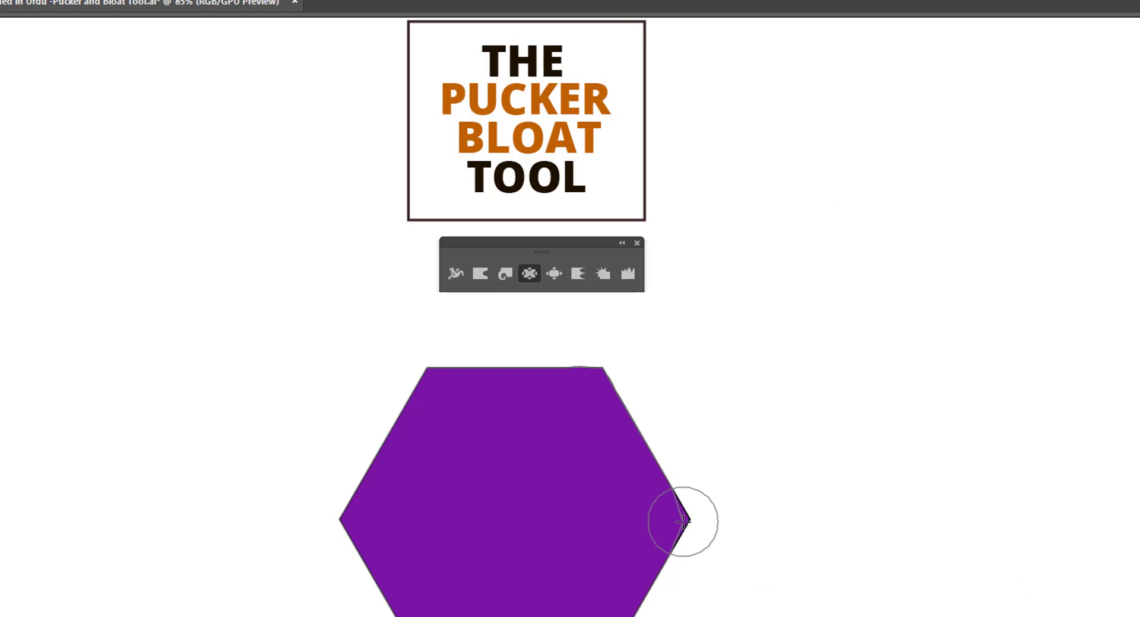
Pucker all six hexagon corners inward into a six-petalled flower
drag(683, 521, 605, 526)
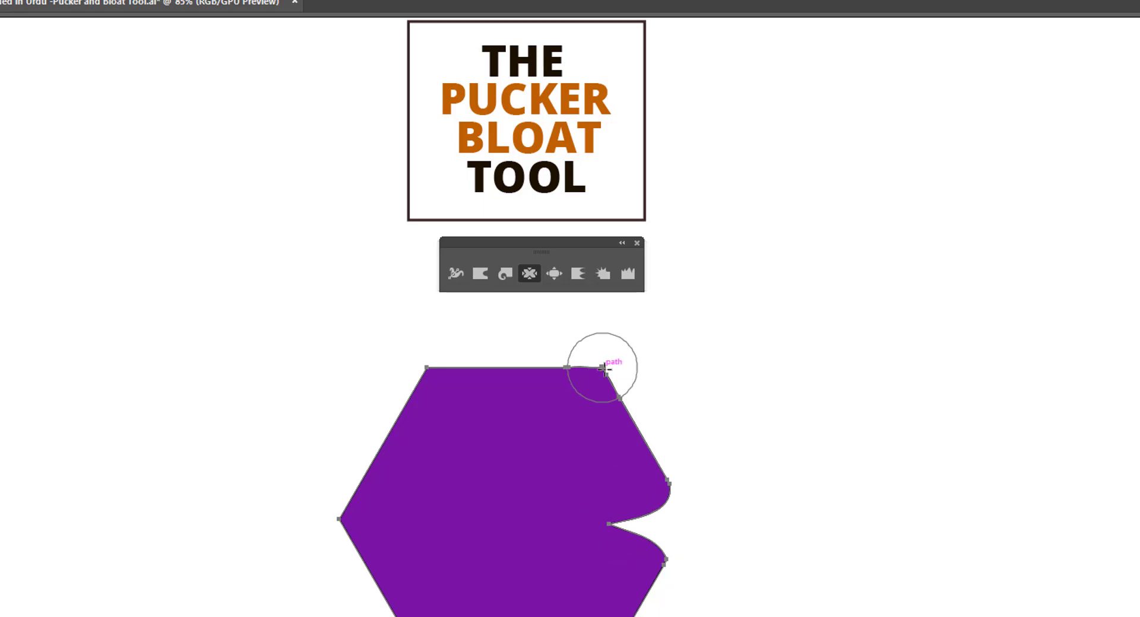
drag(604, 369, 534, 502)
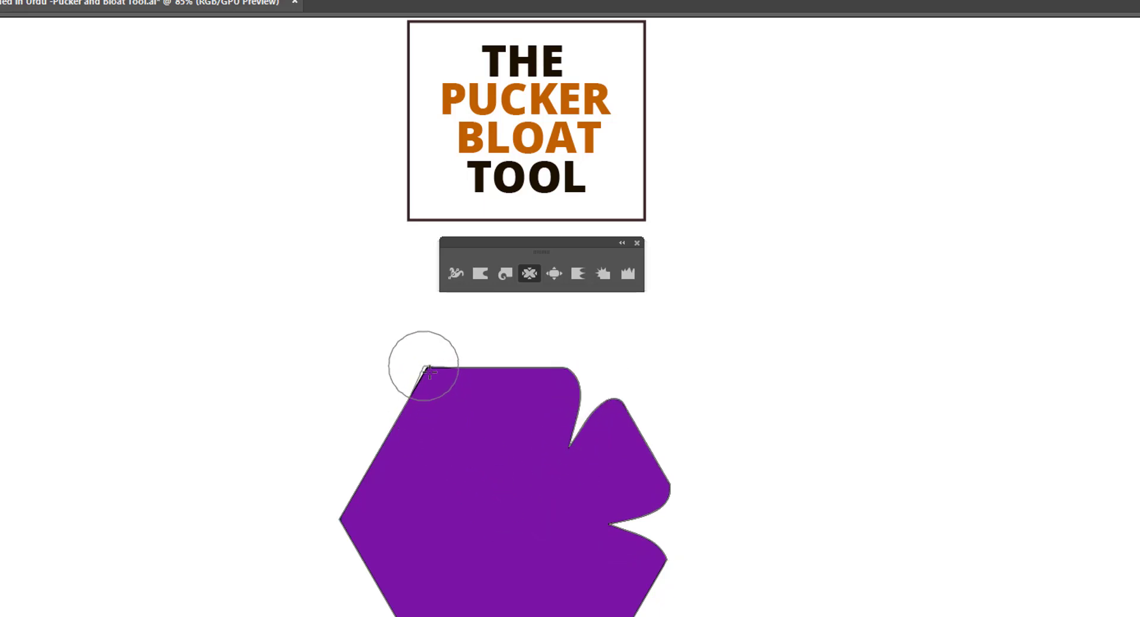
drag(429, 370, 472, 444)
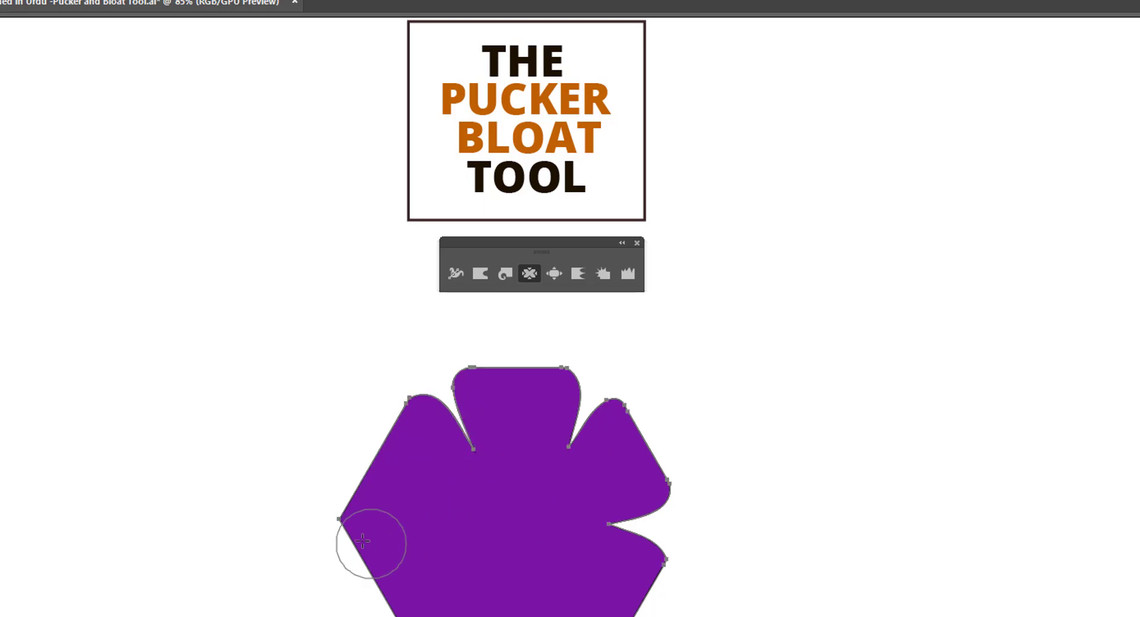
drag(338, 519, 502, 479)
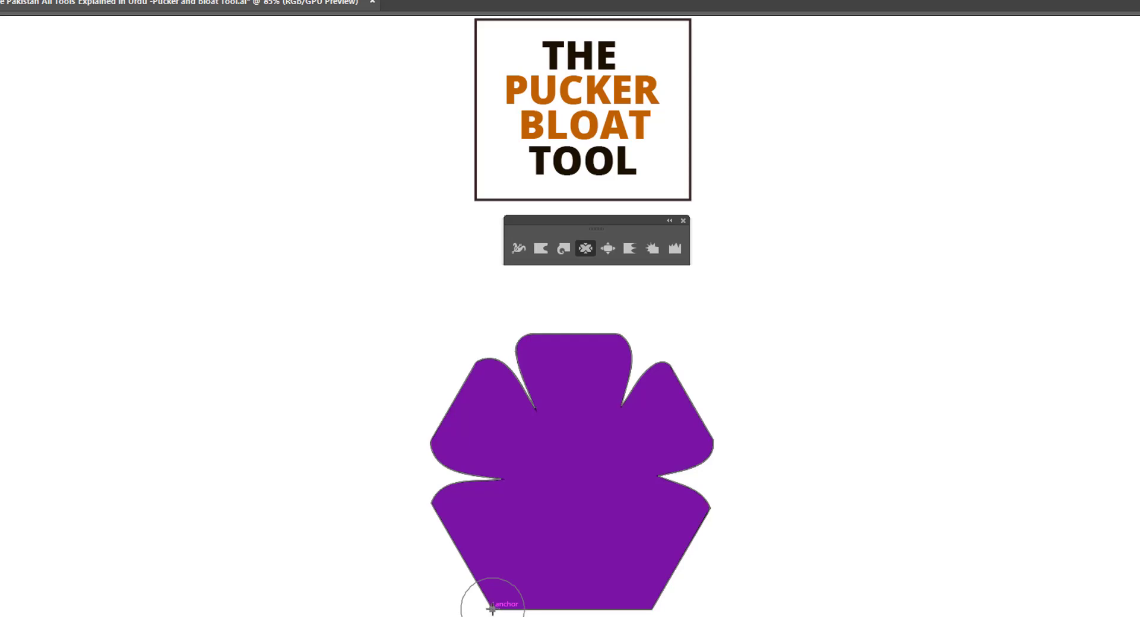
drag(492, 608, 528, 548)
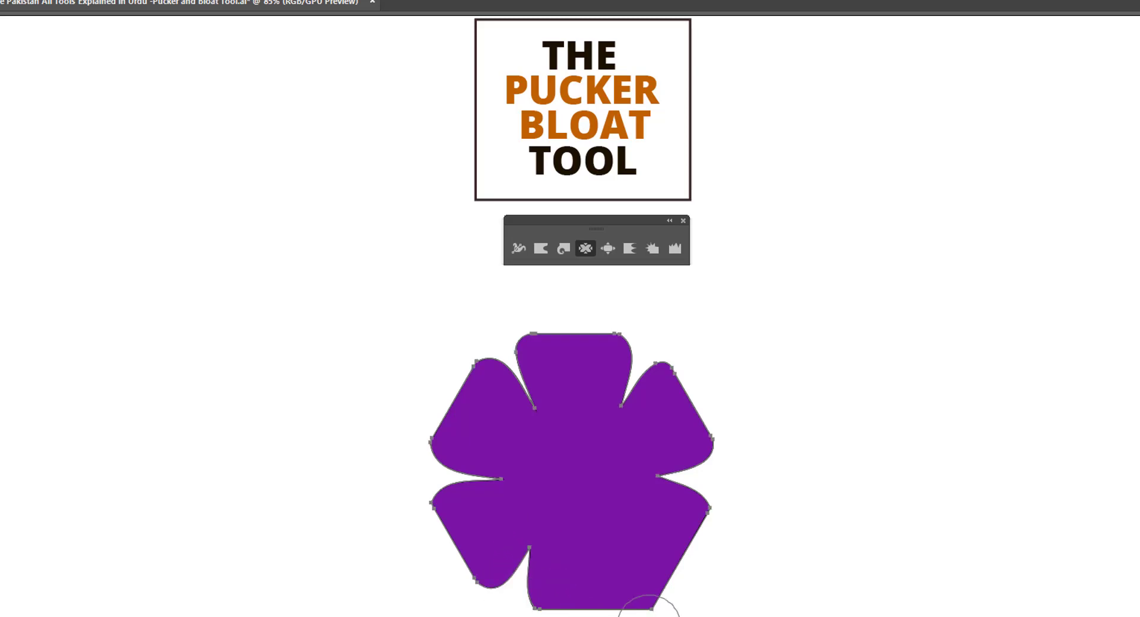
drag(650, 614, 610, 541)
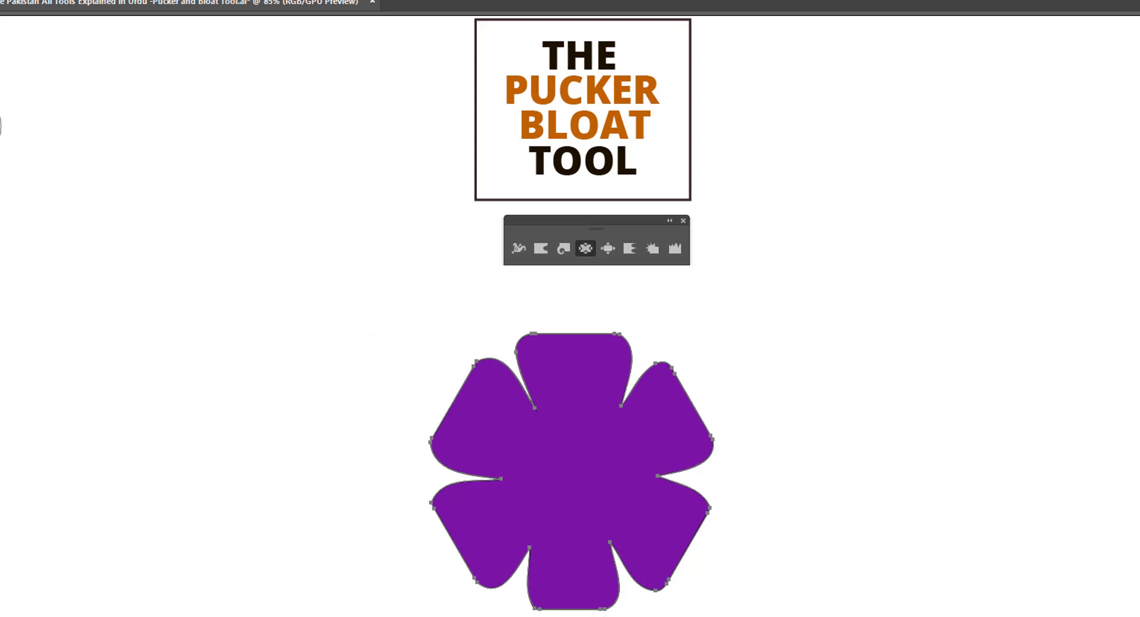
Duplicate the puckered flower alongside the original and deselect
key(v)
click(343, 426)
mouse_move(594, 454)
mouse_down()
mouse_move(775, 357)
mouse_move(921, 232)
mouse_move(425, 426)
mouse_up()
click(864, 519)
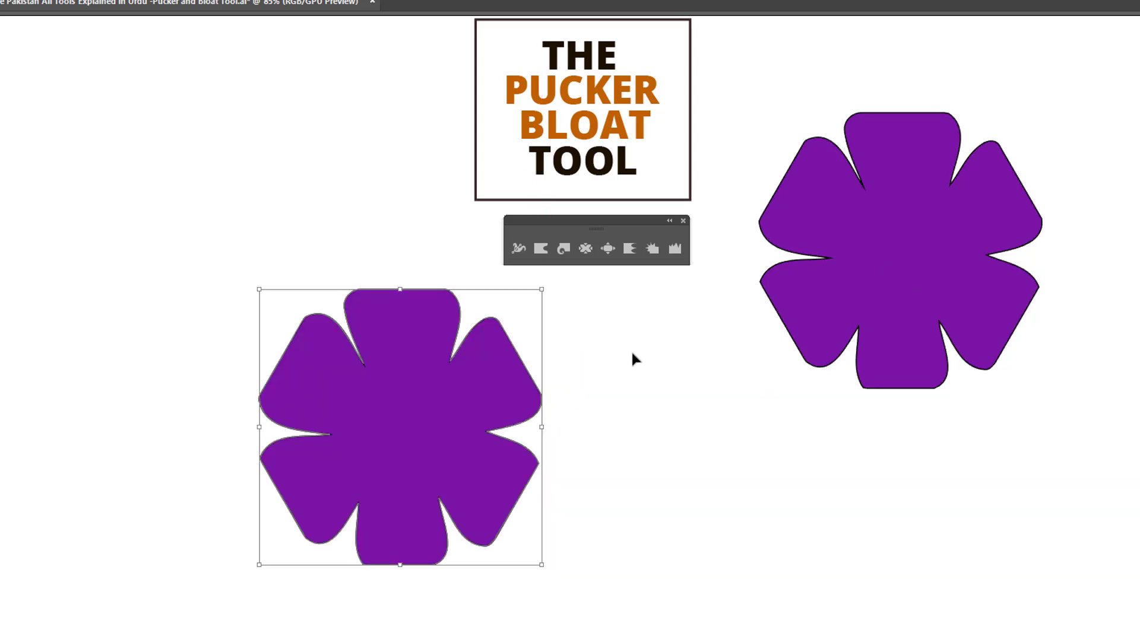
Reset the Bloat tool, then set 250 px width, 100% intensity, detail 6, simplify 90
double_click(610, 245)
click(575, 480)
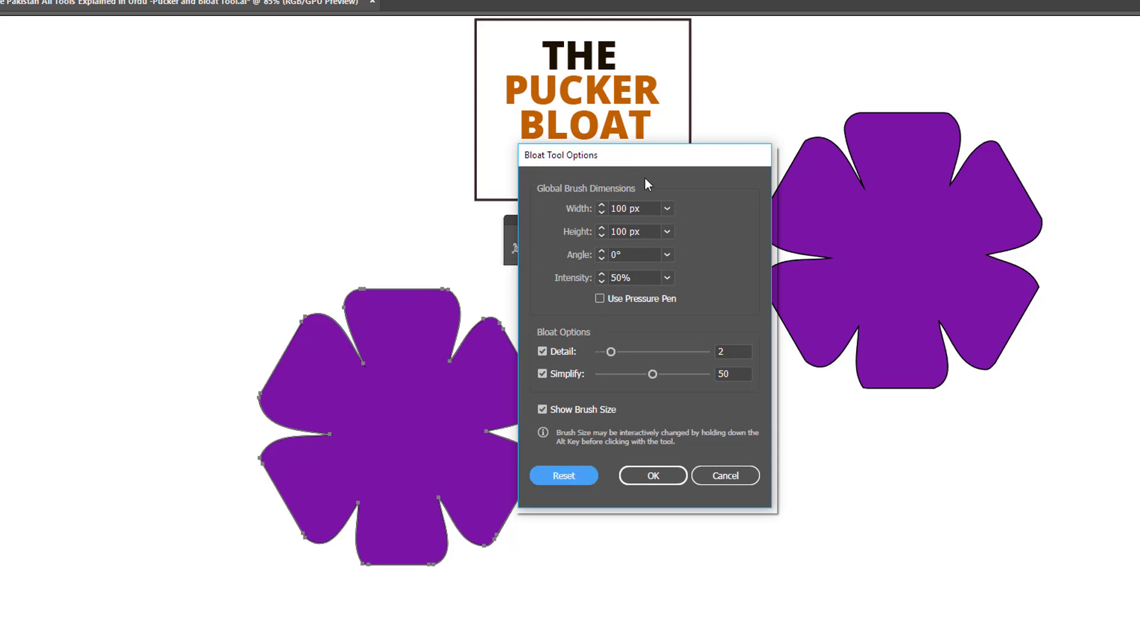
drag(615, 159, 760, 186)
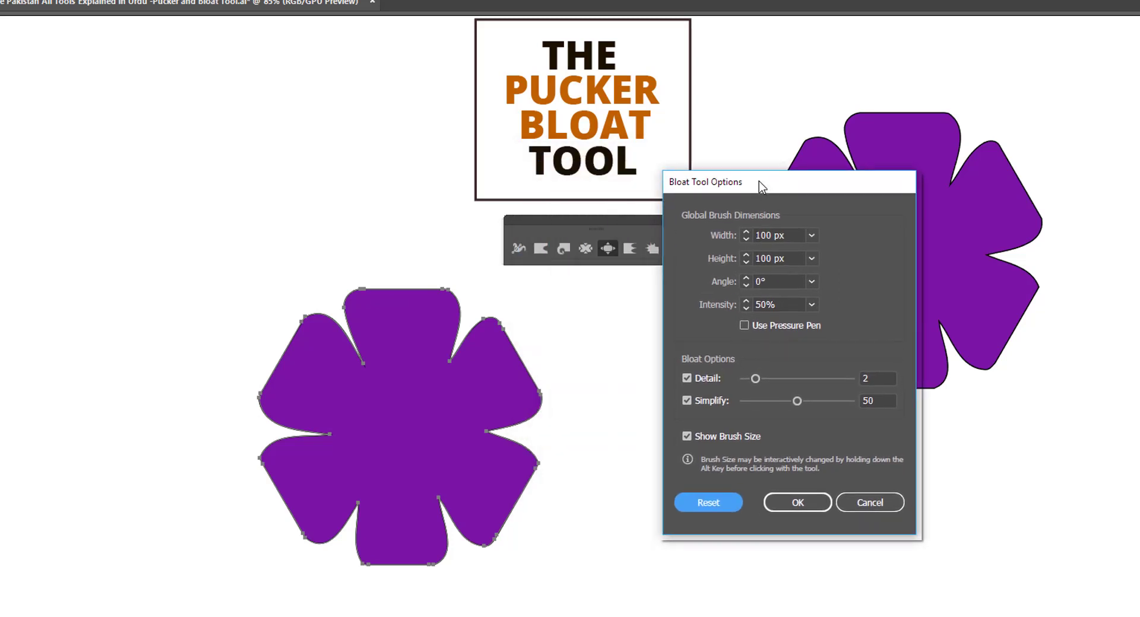
click(811, 305)
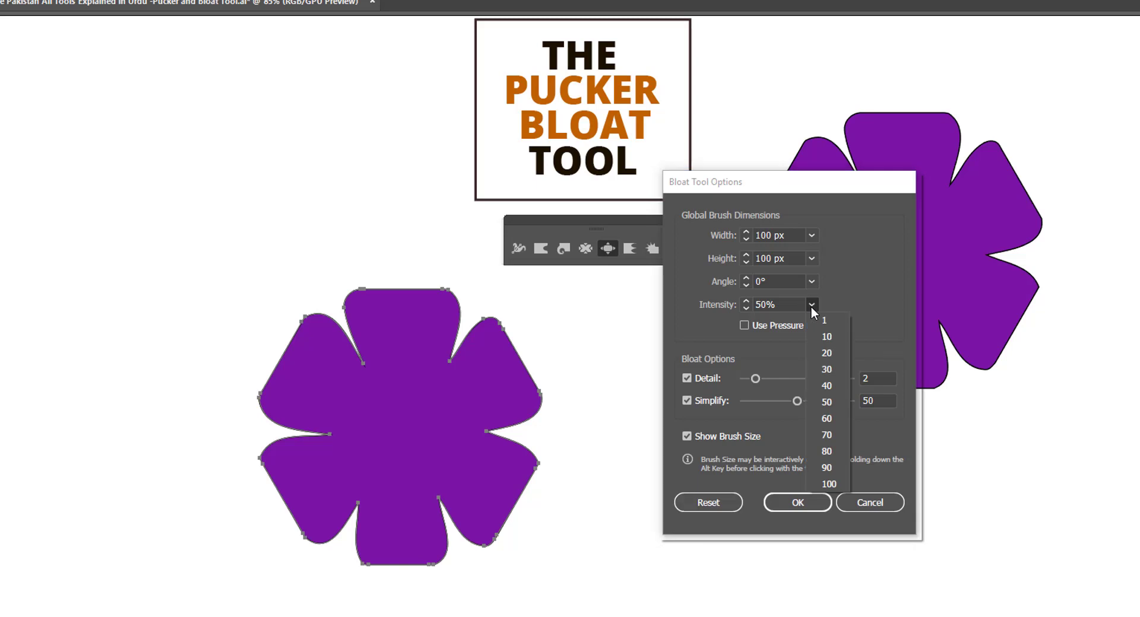
click(819, 474)
mouse_move(755, 378)
mouse_down()
mouse_move(804, 379)
mouse_move(840, 401)
mouse_up()
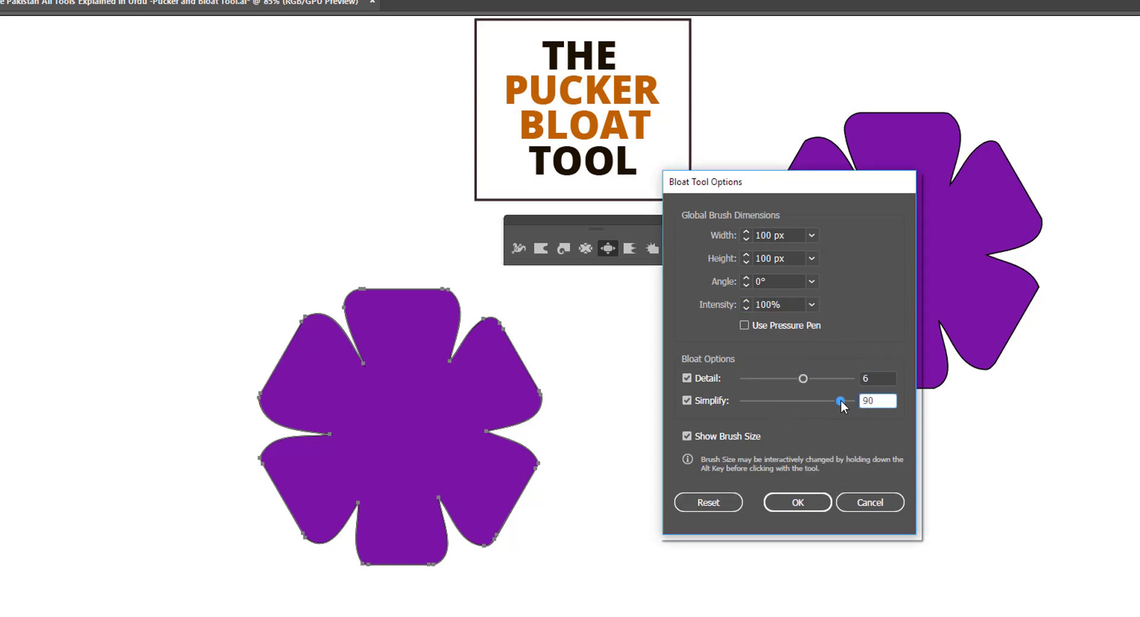
click(811, 235)
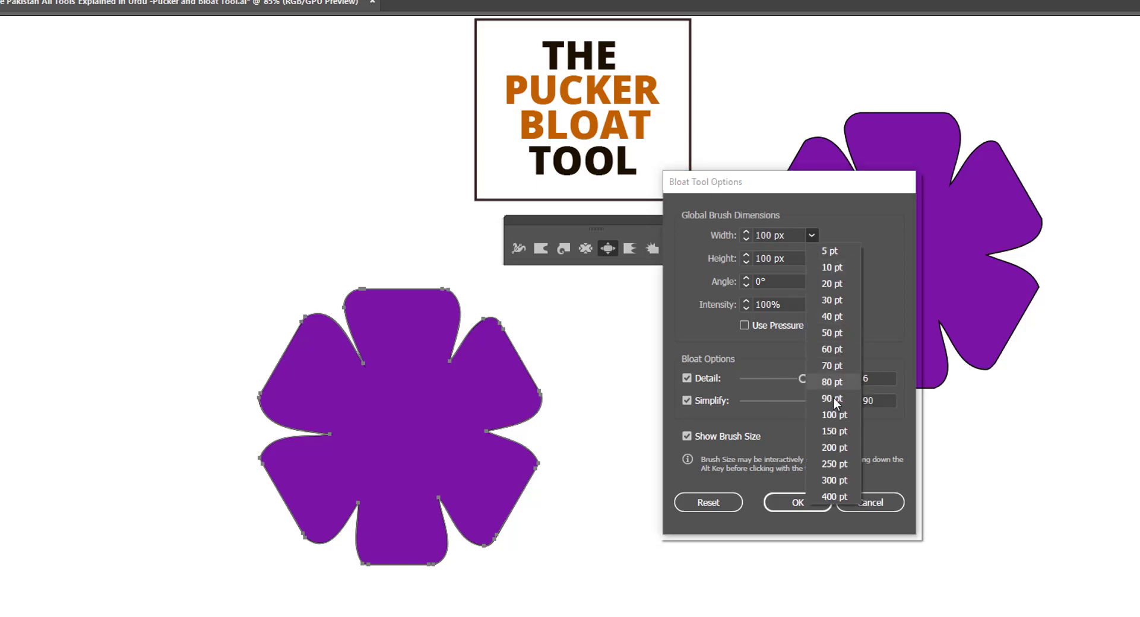
click(831, 464)
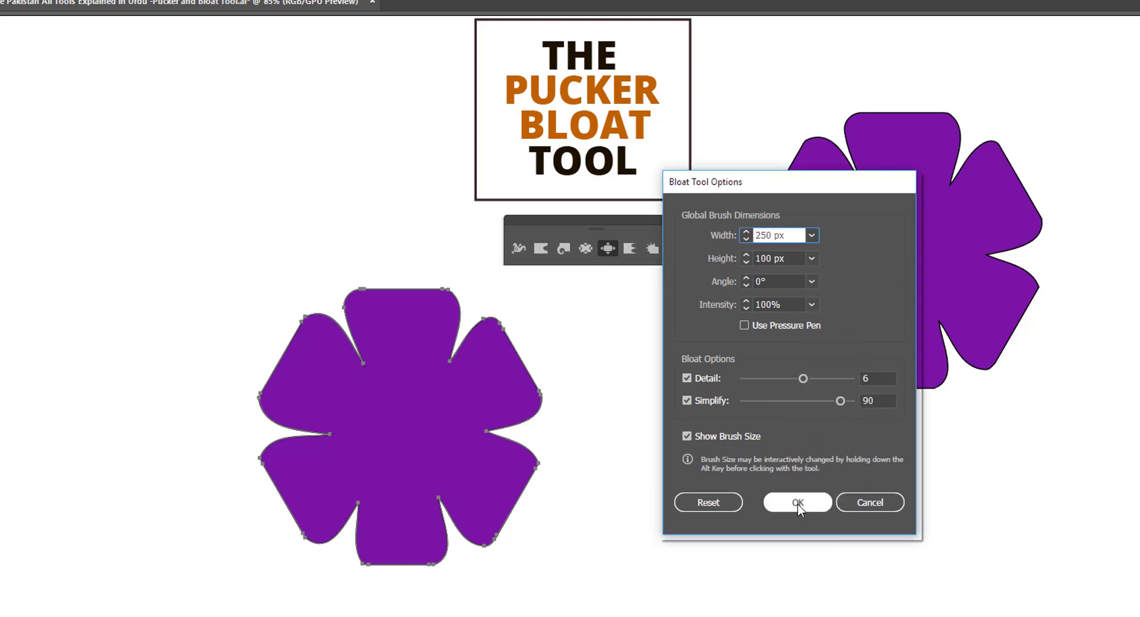
click(797, 503)
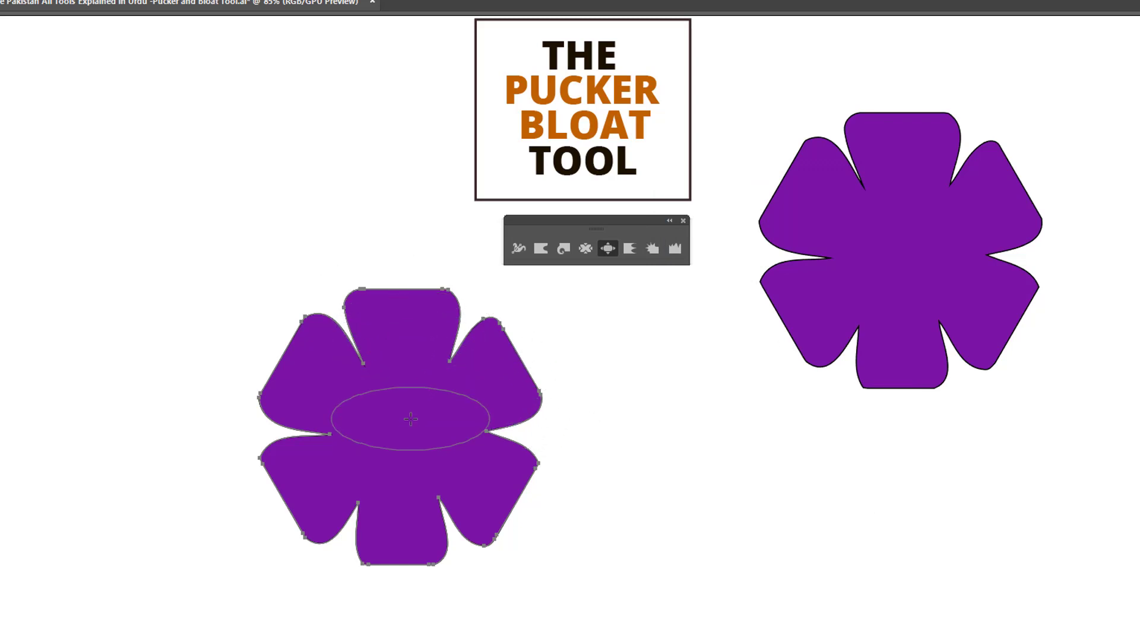
Bloat each petal of the left flower into long lobes, then delete that distorted shape
drag(407, 411, 537, 505)
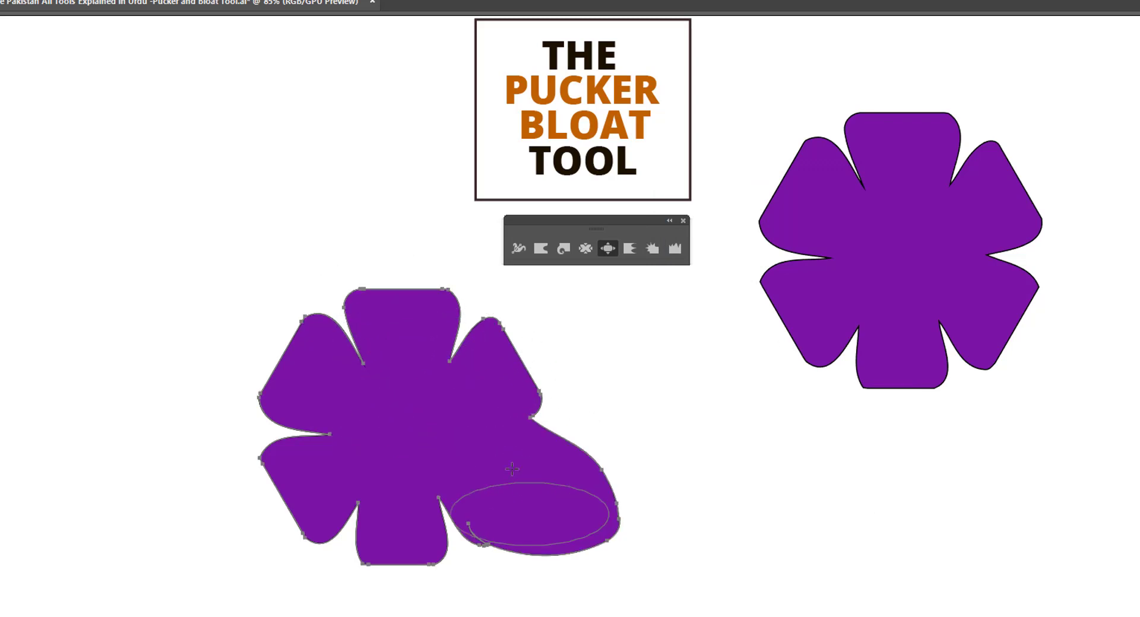
mouse_move(513, 402)
mouse_down()
mouse_move(407, 301)
mouse_move(392, 185)
mouse_up()
drag(356, 394, 188, 278)
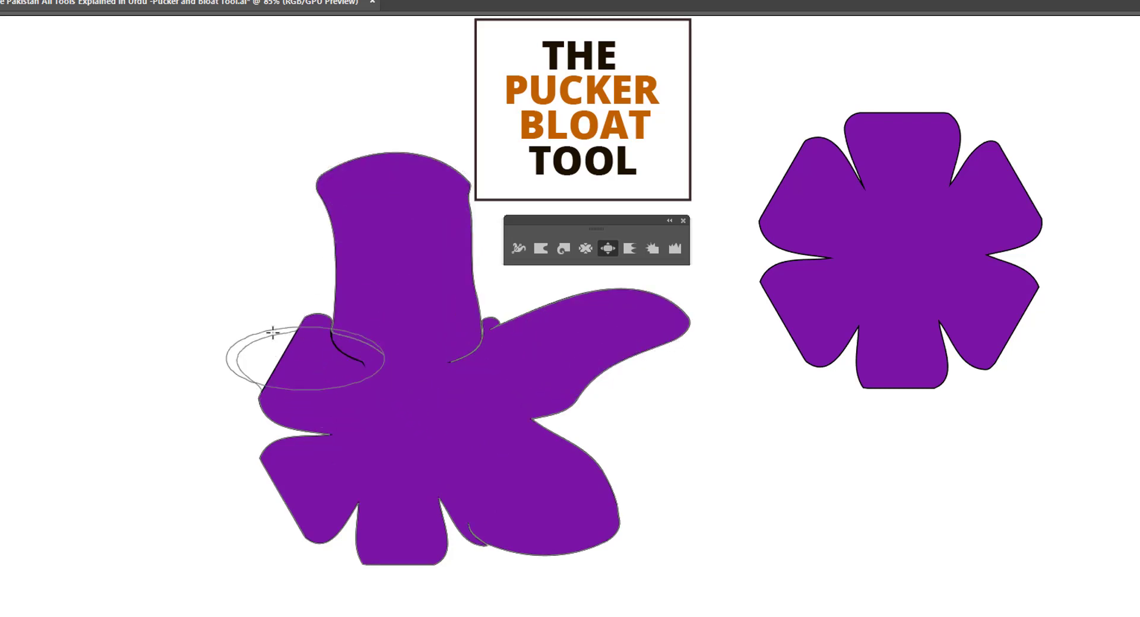
drag(305, 415, 51, 598)
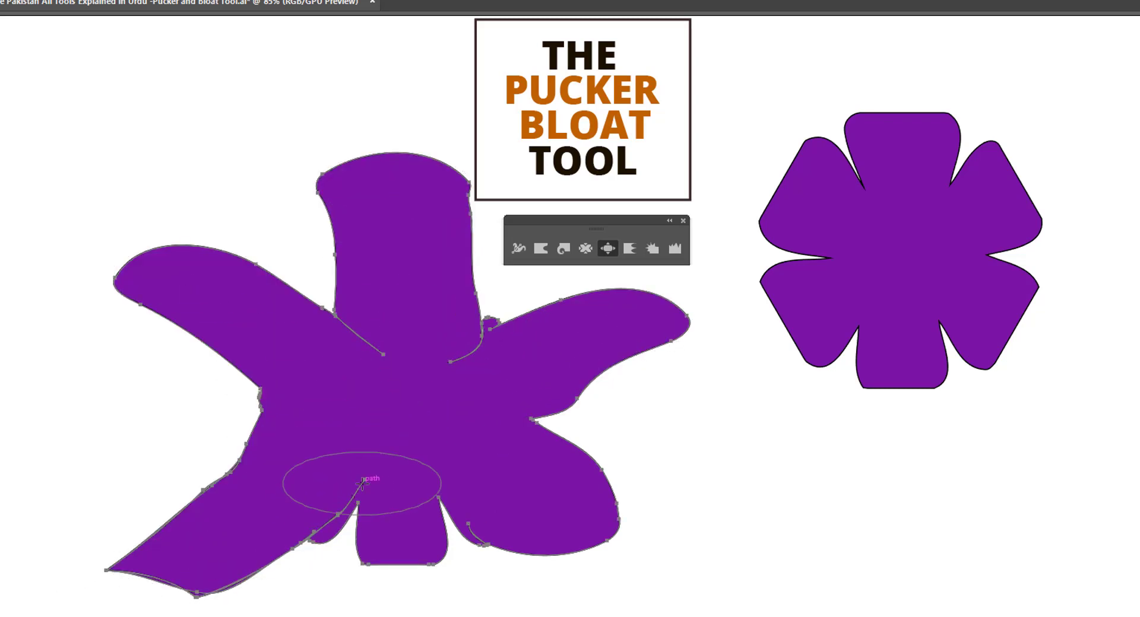
drag(331, 479, 403, 616)
drag(445, 497, 593, 593)
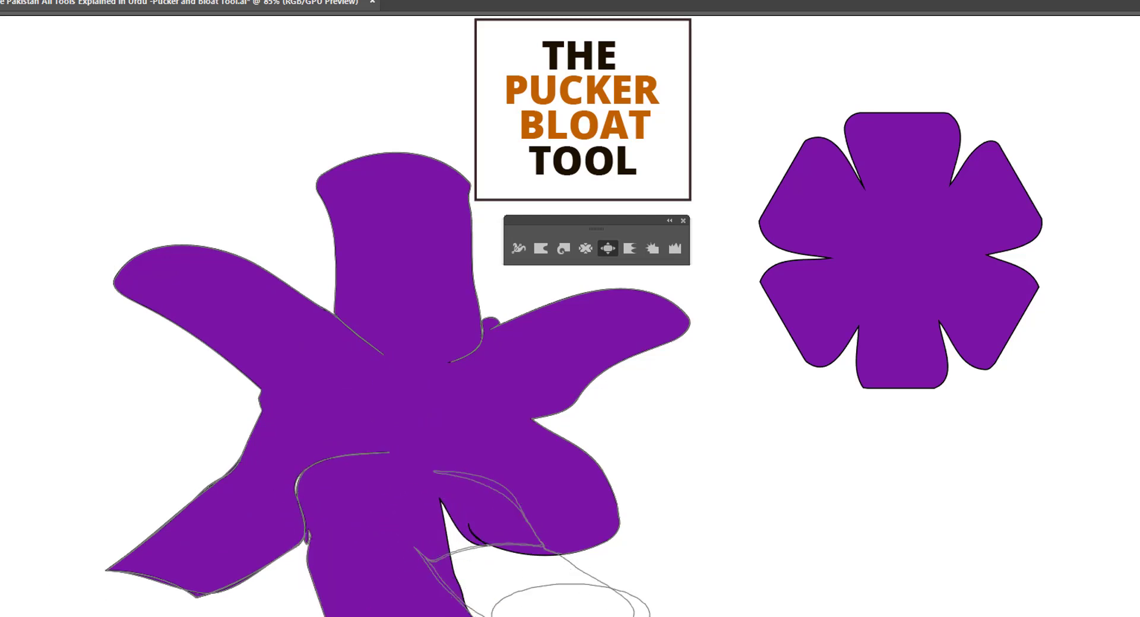
drag(505, 457, 736, 554)
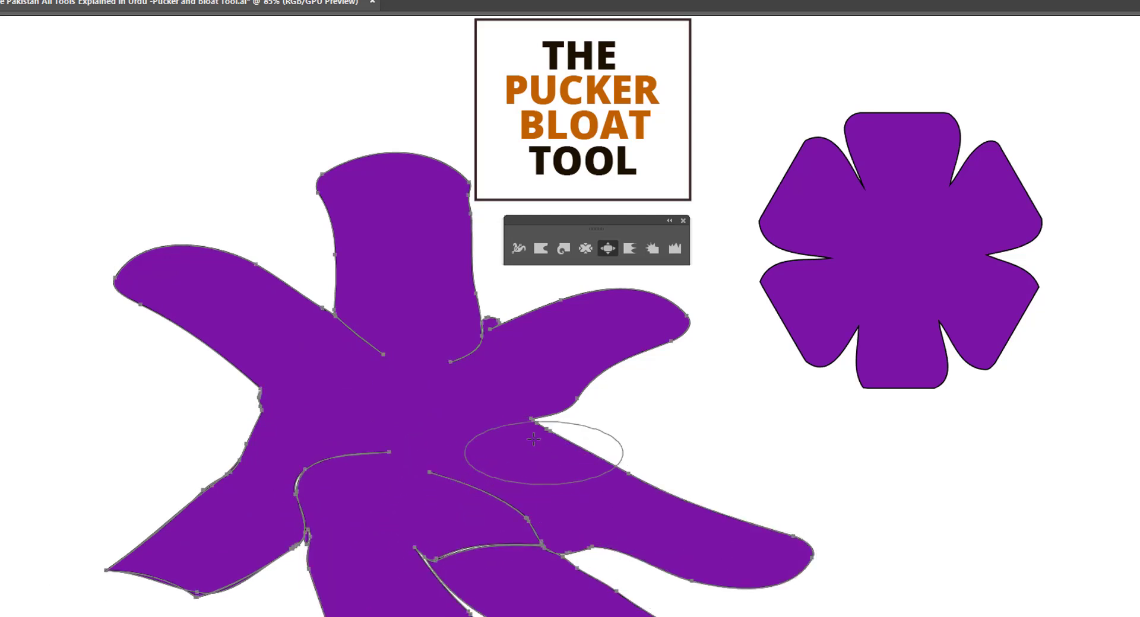
drag(627, 426, 718, 440)
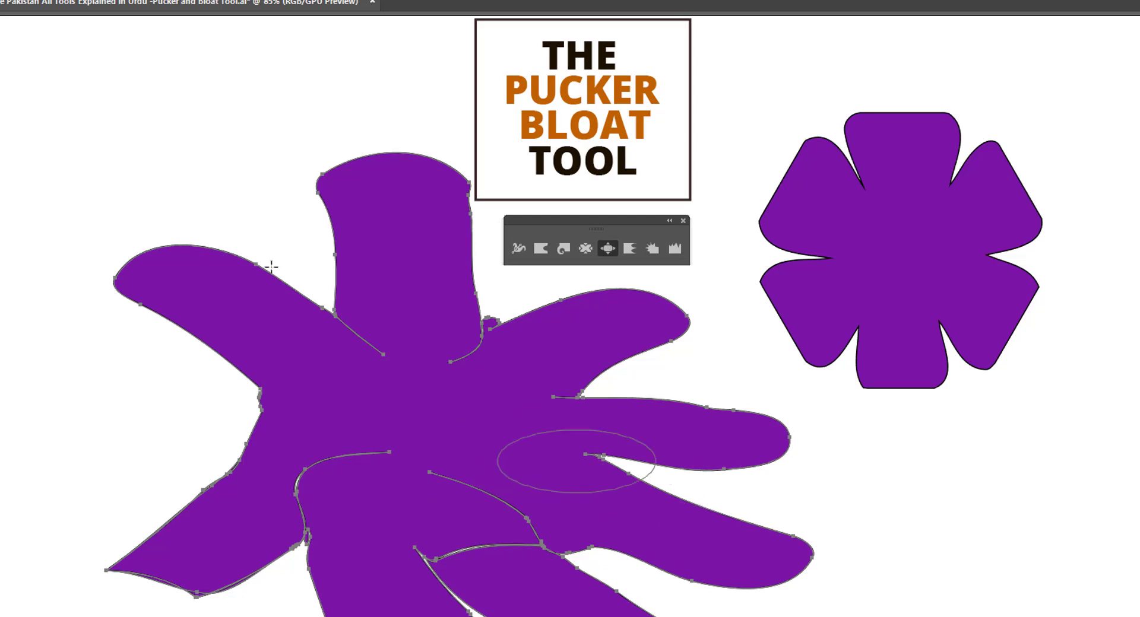
key(v)
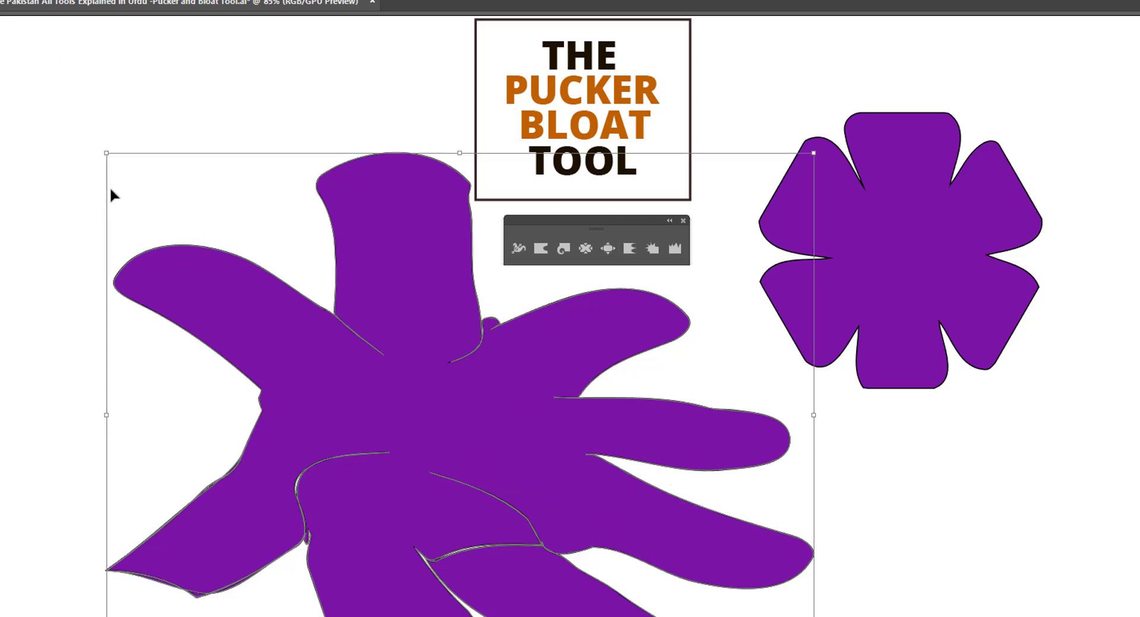
key(Delete)
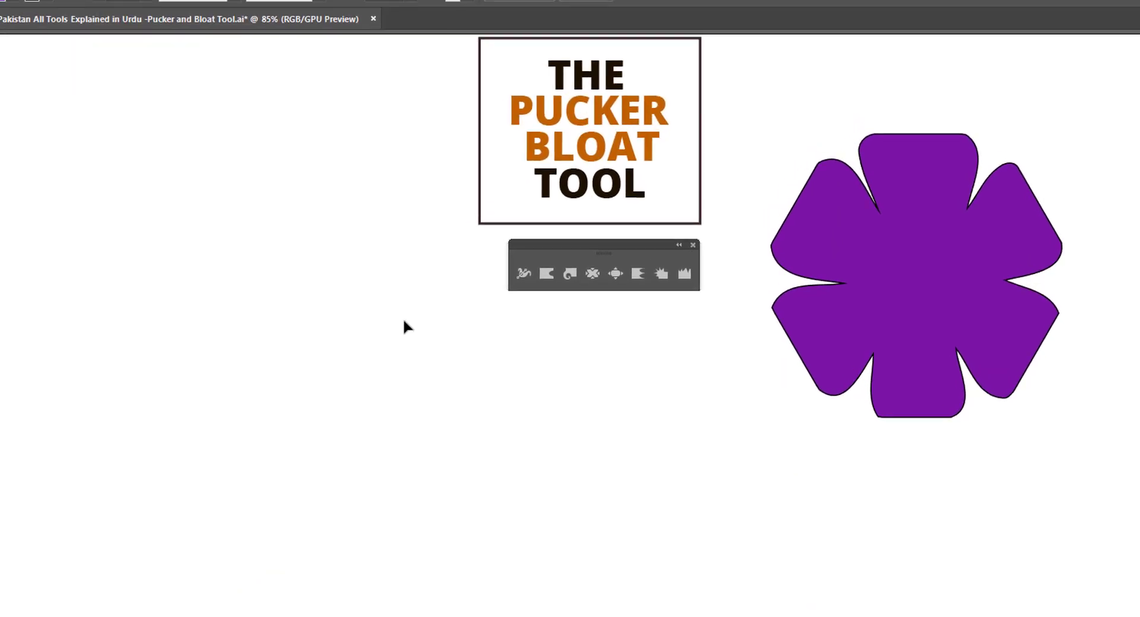
Move the purple flower to the bottom centre and open Effect > Distort & Transform > Pucker & Bloat
drag(944, 279, 630, 528)
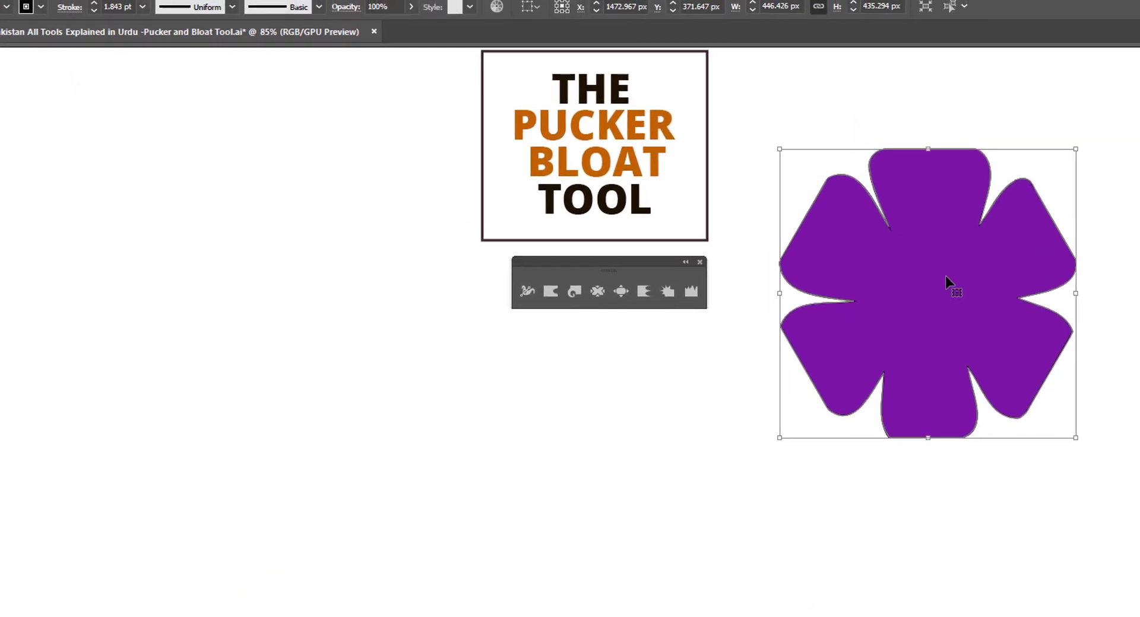
click(116, 9)
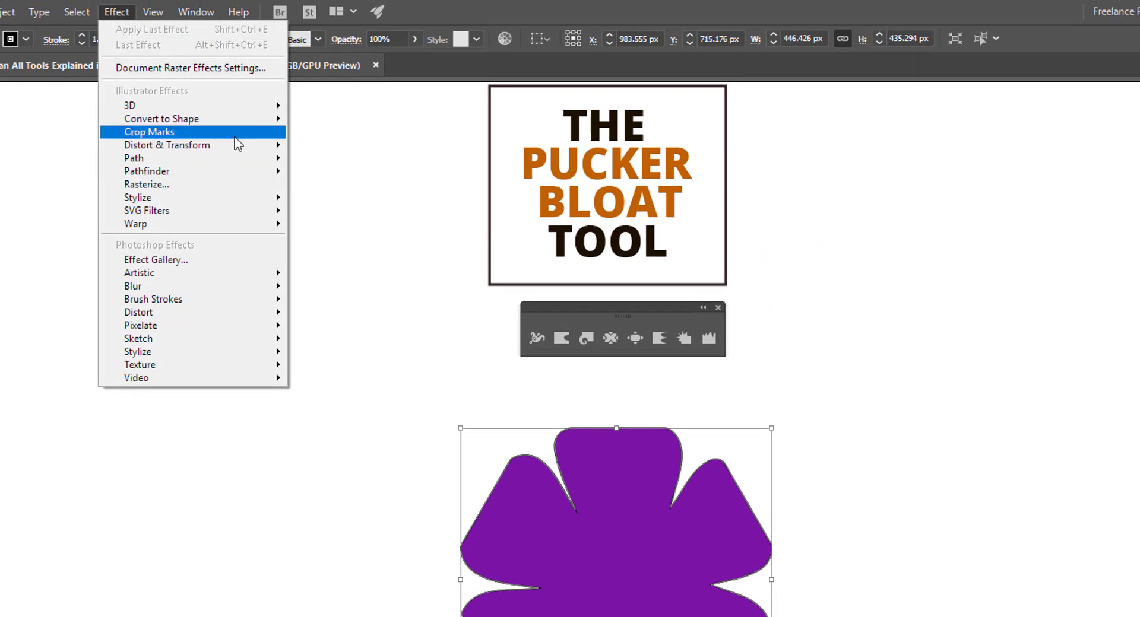
mouse_move(168, 145)
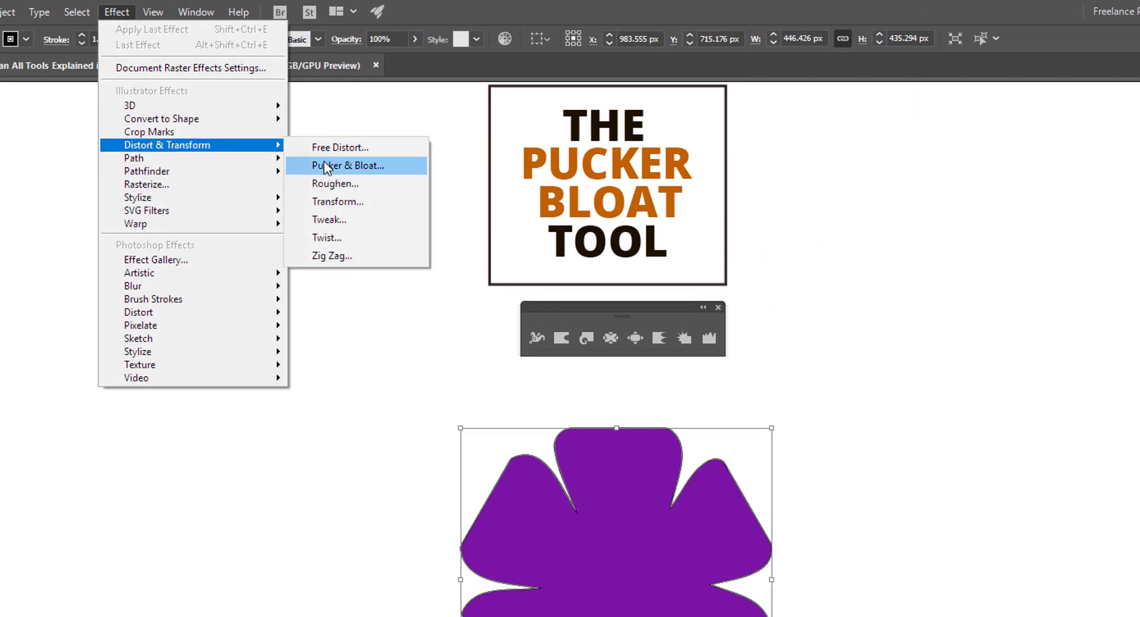
click(323, 166)
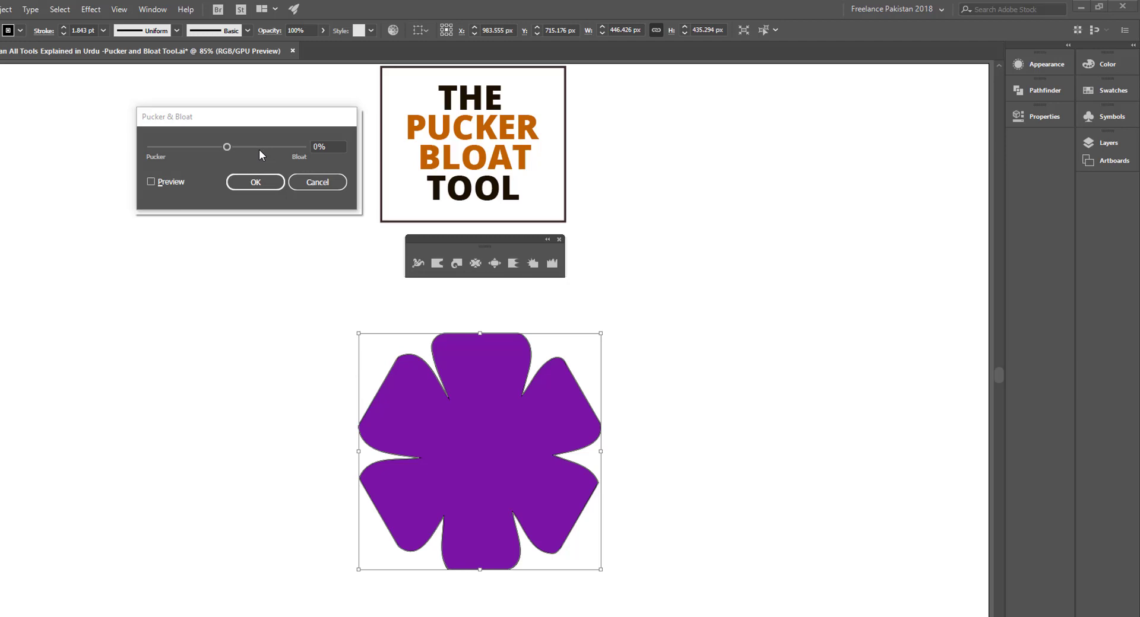
Preview and apply a Pucker & Bloat of about -57% to the purple flower, making a spiky starburst
click(151, 182)
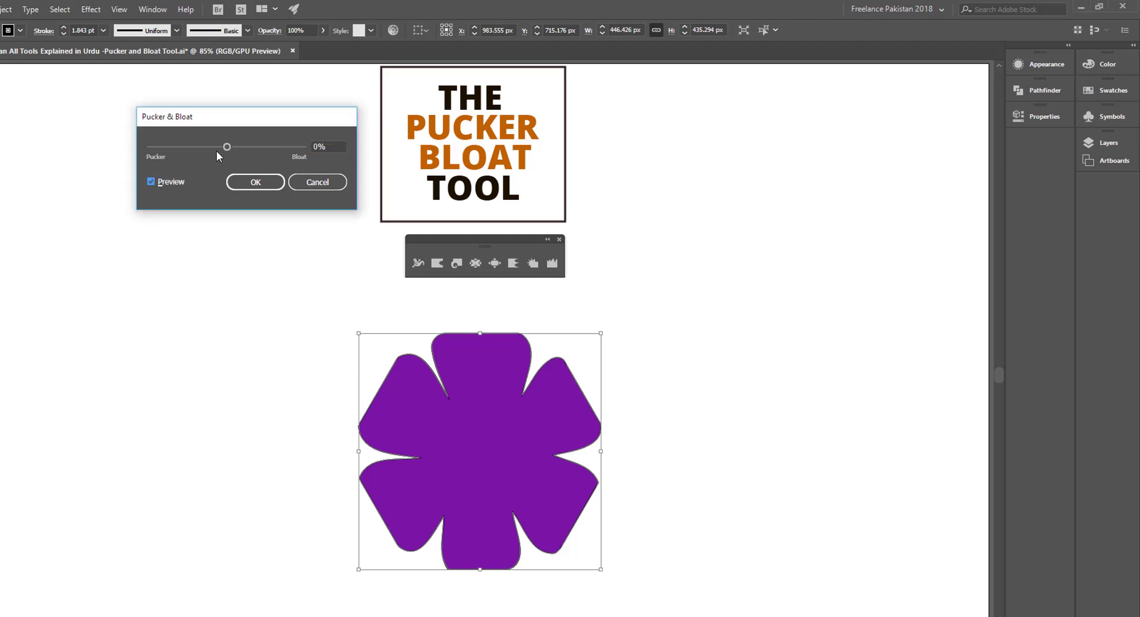
drag(227, 147, 241, 148)
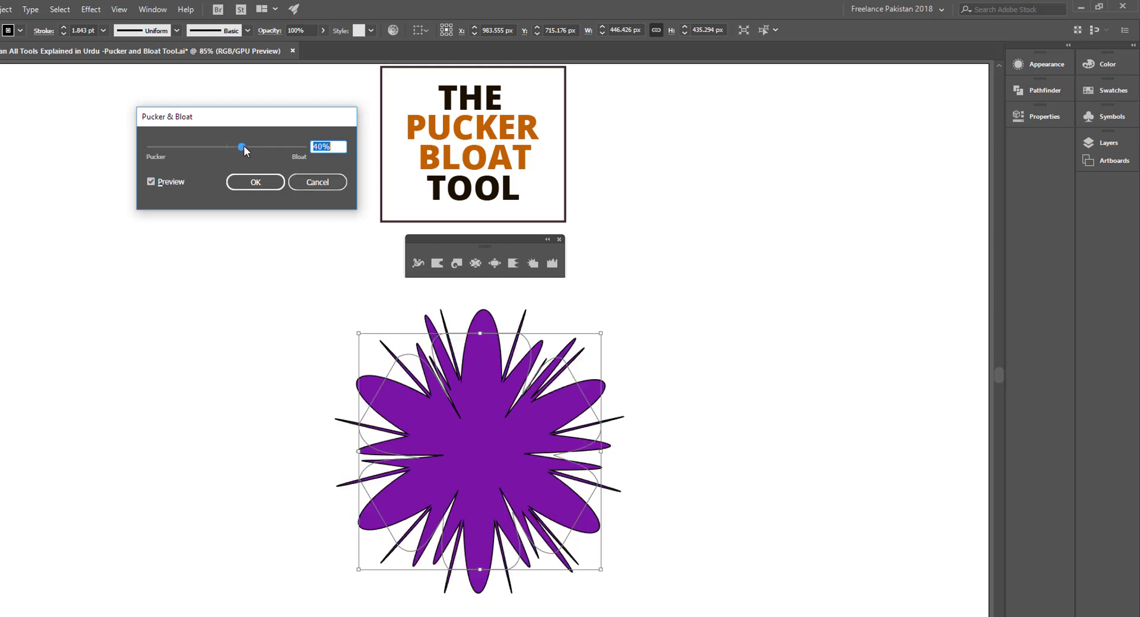
mouse_move(243, 146)
mouse_down()
mouse_move(273, 151)
mouse_move(204, 146)
mouse_up()
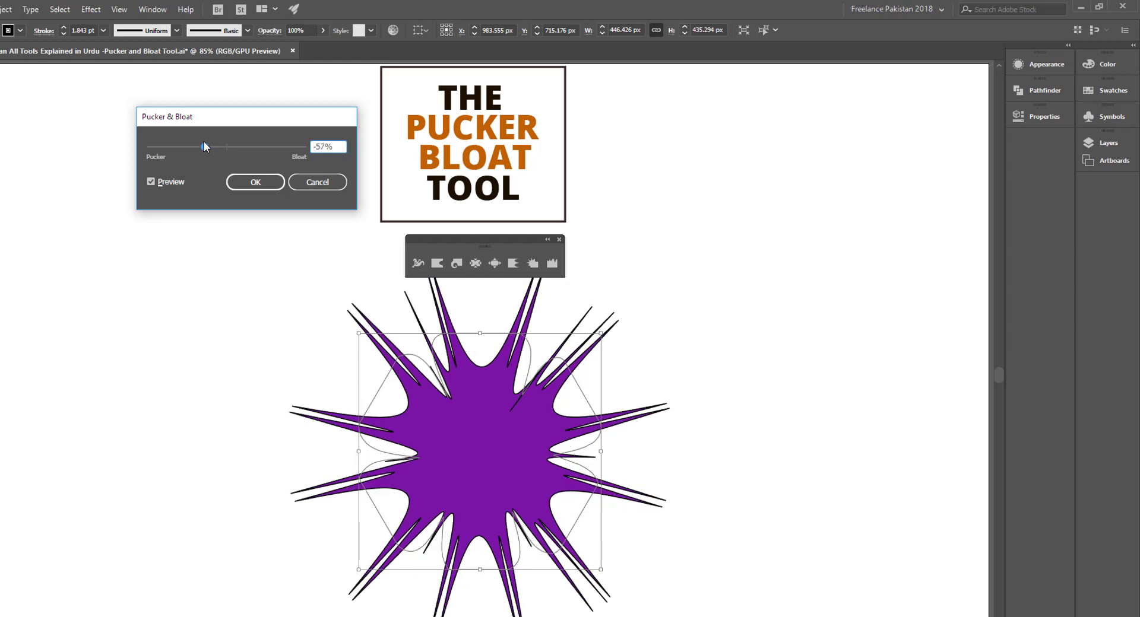
click(254, 183)
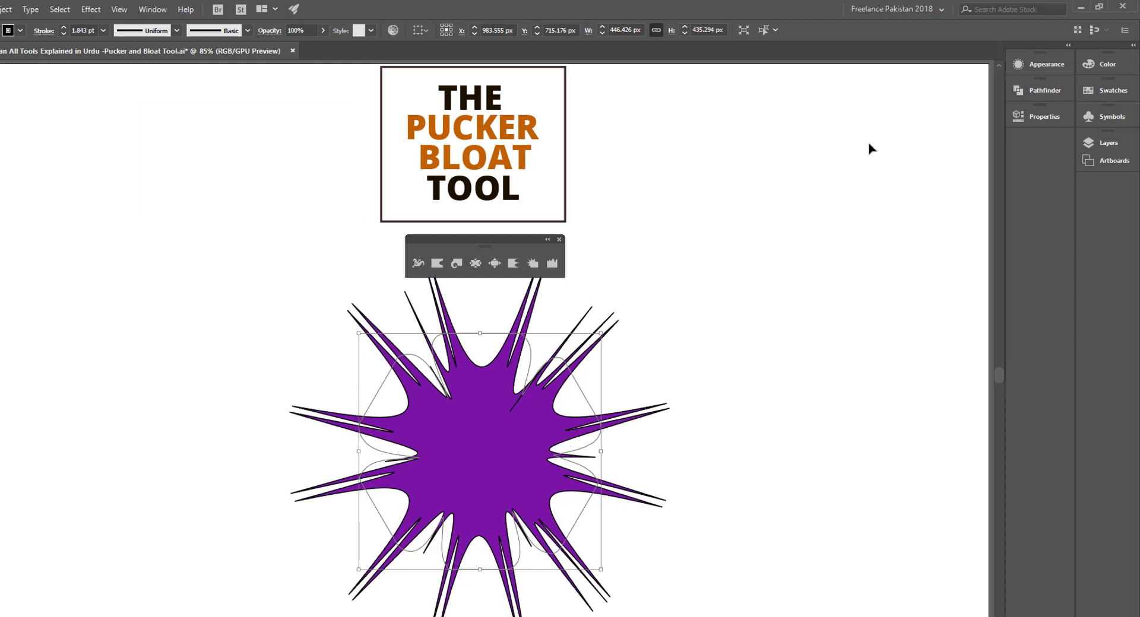
Compare the flower with its Pucker & Bloat hidden and shown, then remove its black stroke
click(1033, 66)
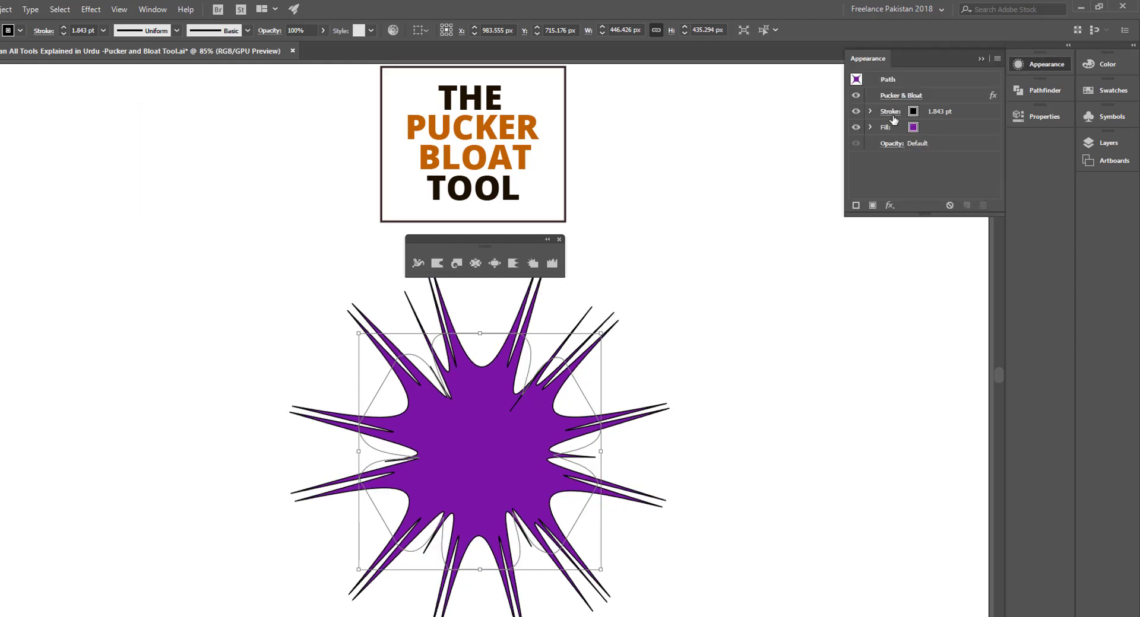
click(855, 96)
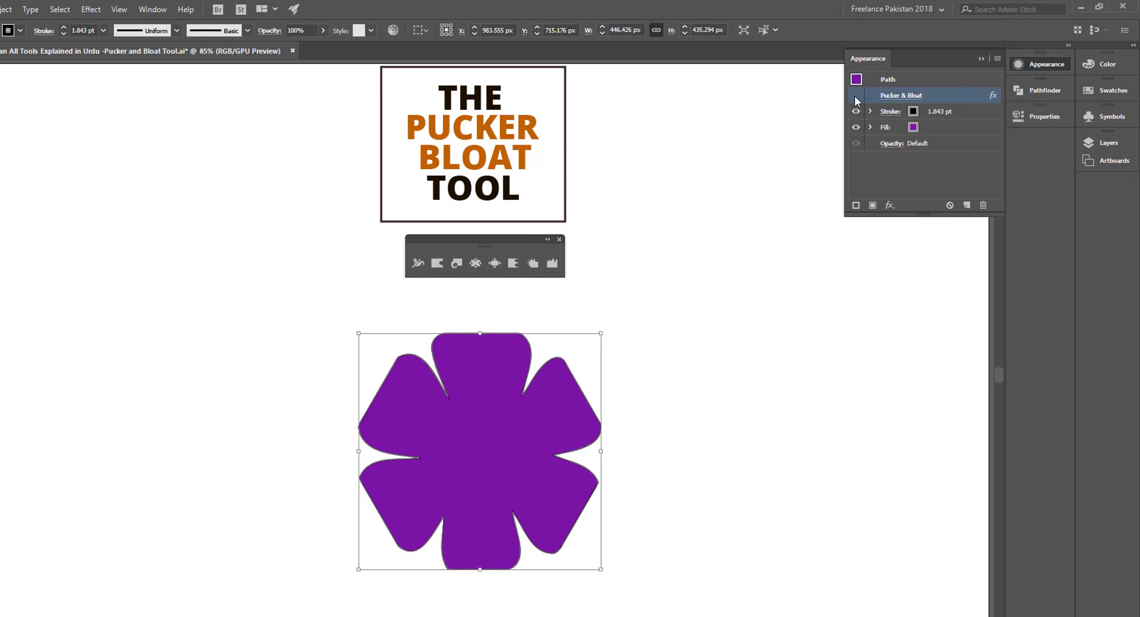
click(855, 95)
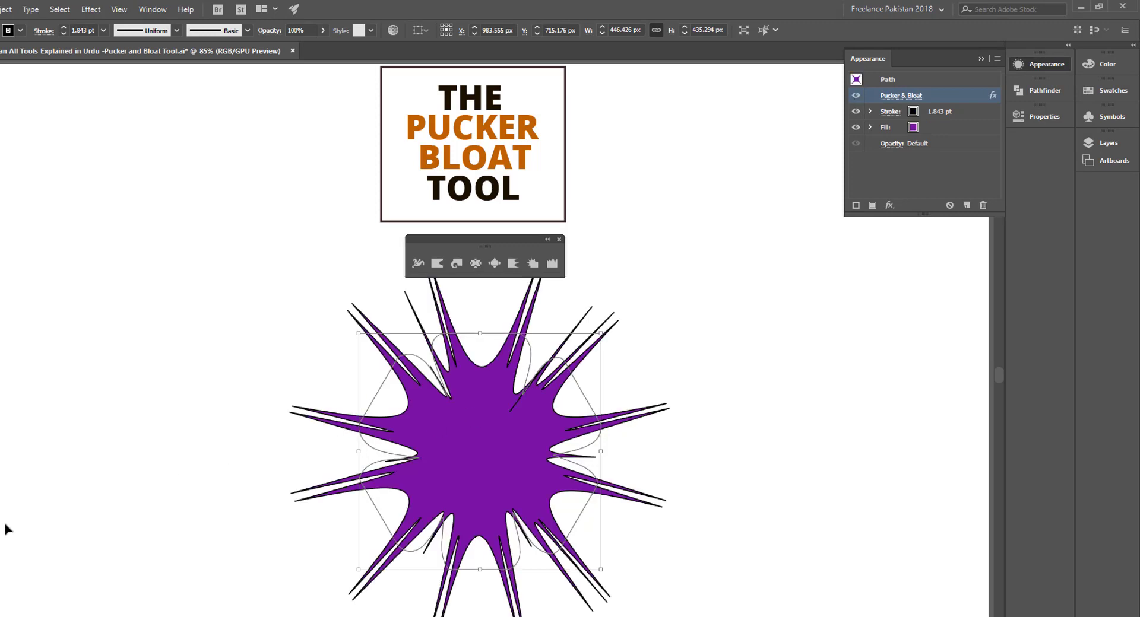
key(F6)
key(slash)
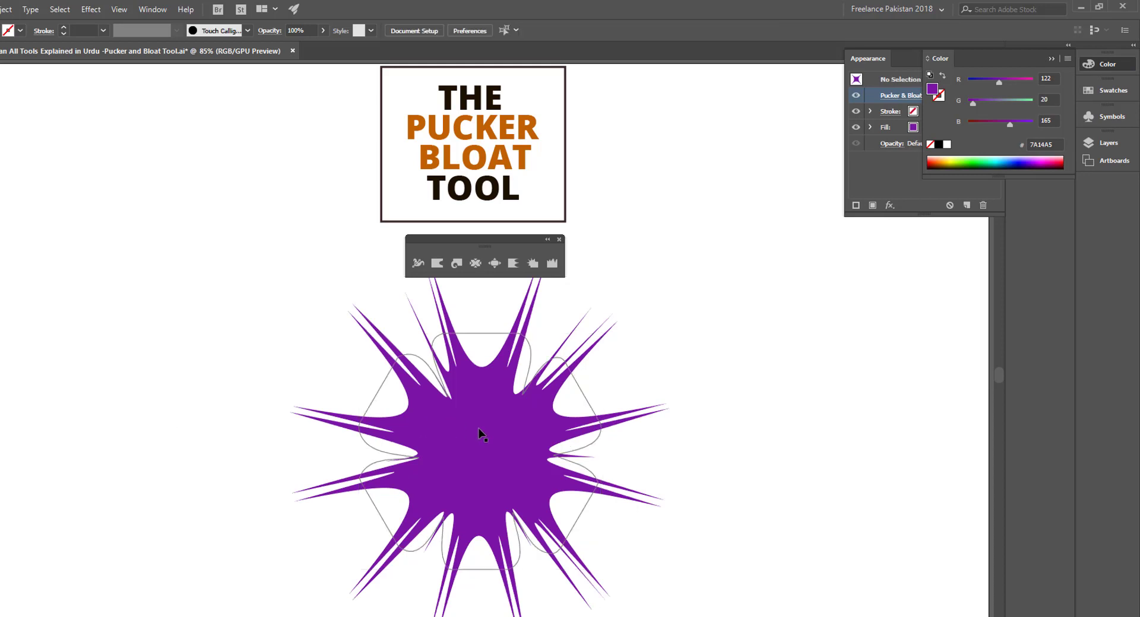
Move the flower to the upper left and hide its Pucker & Bloat effect
drag(469, 445, 198, 259)
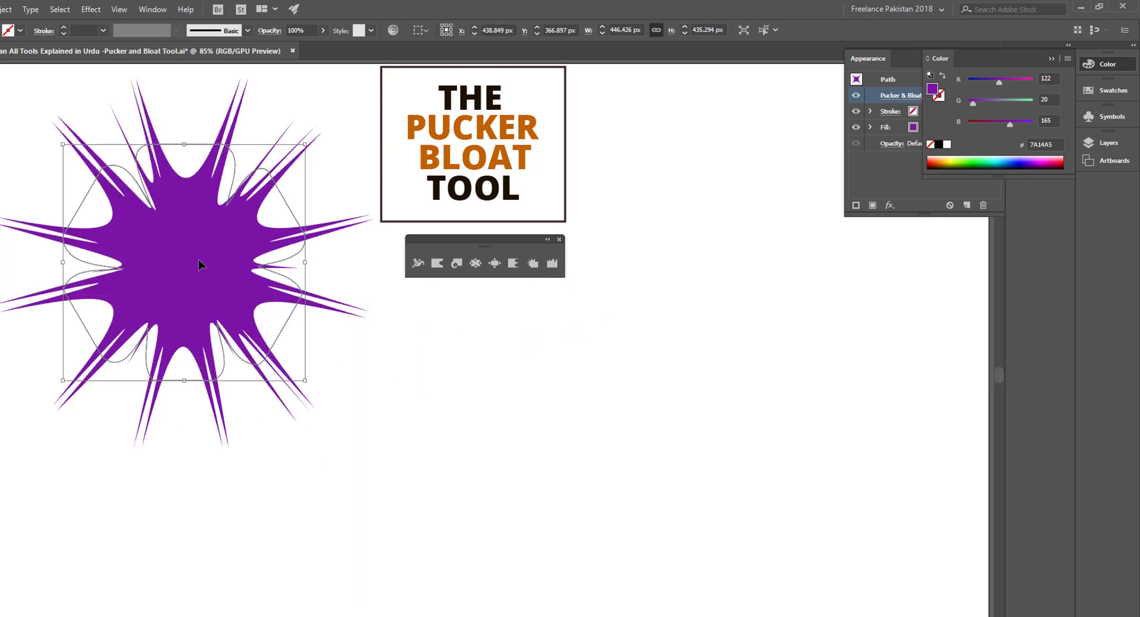
click(908, 176)
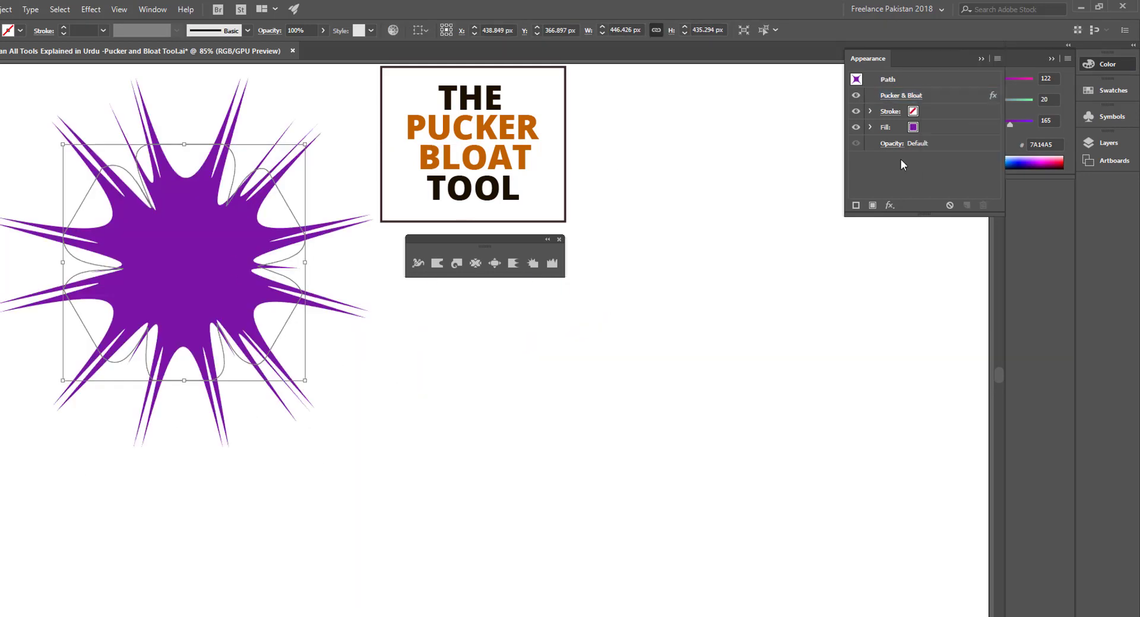
click(856, 95)
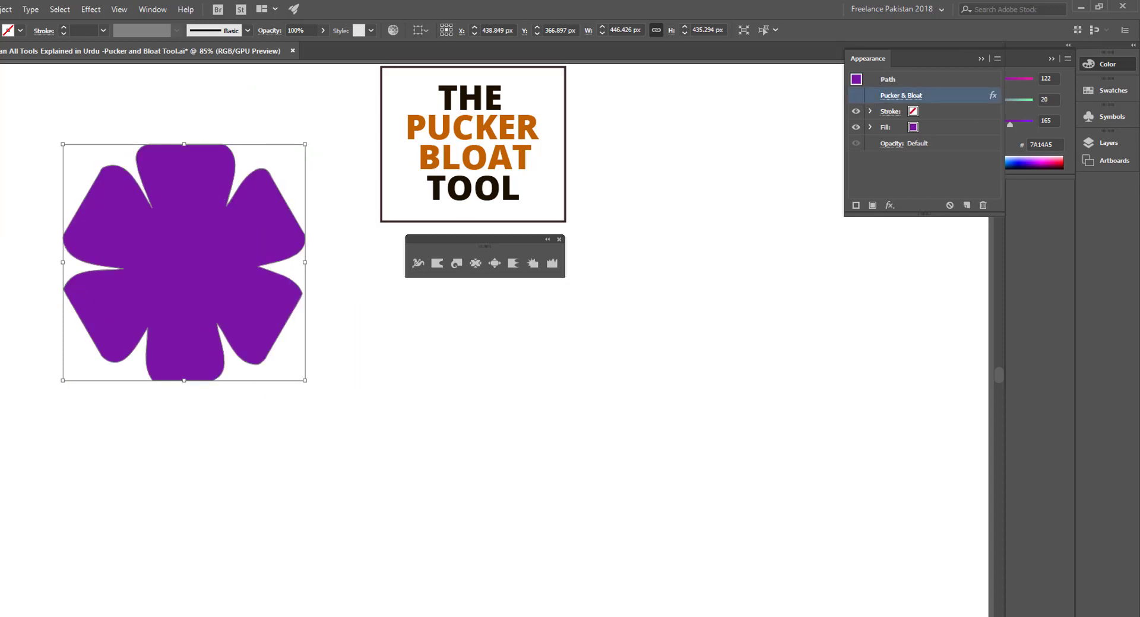
key(ctrl+h)
Draw a new circle below the logo and open Pucker & Bloat for it
drag(2, 196, 36, 224)
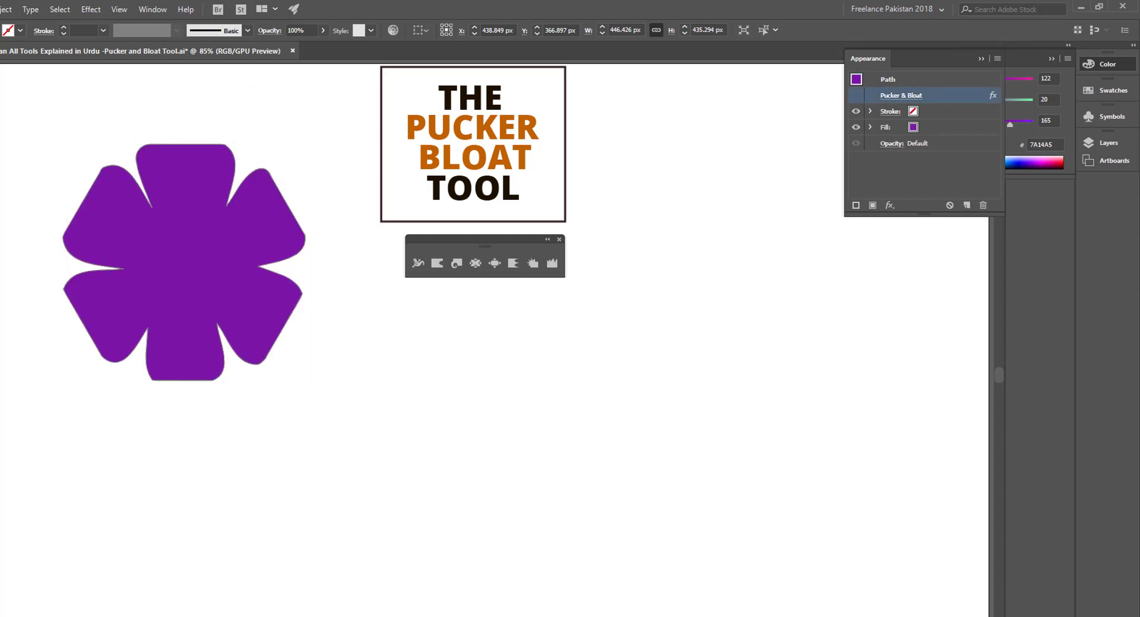
mouse_move(498, 428)
mouse_down()
mouse_move(654, 572)
mouse_move(707, 603)
mouse_up()
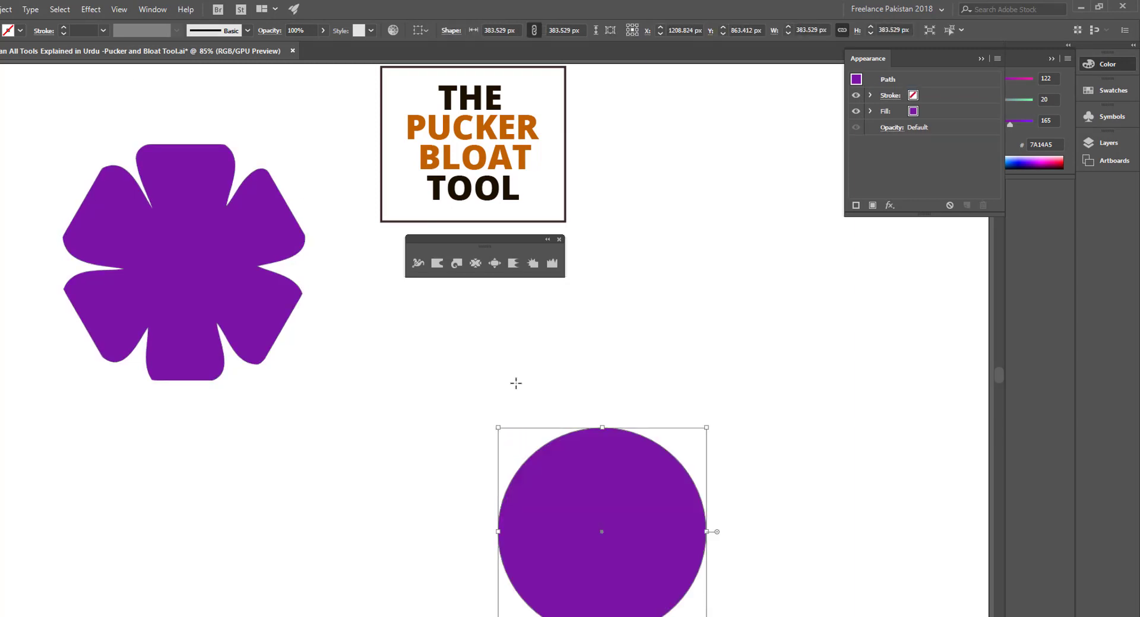
click(93, 11)
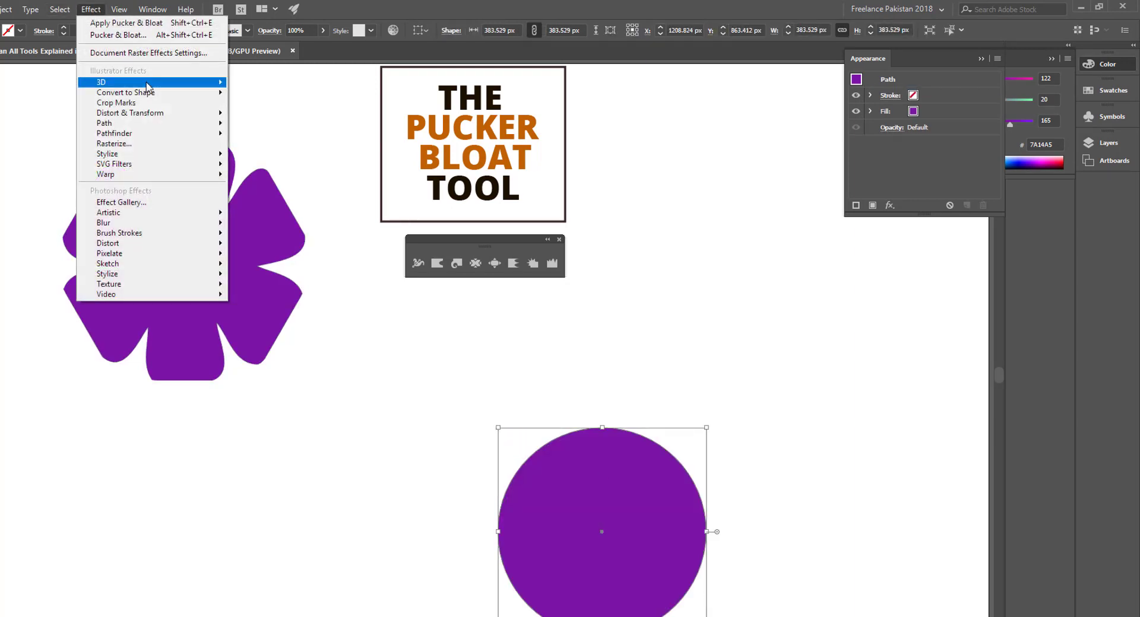
mouse_move(130, 113)
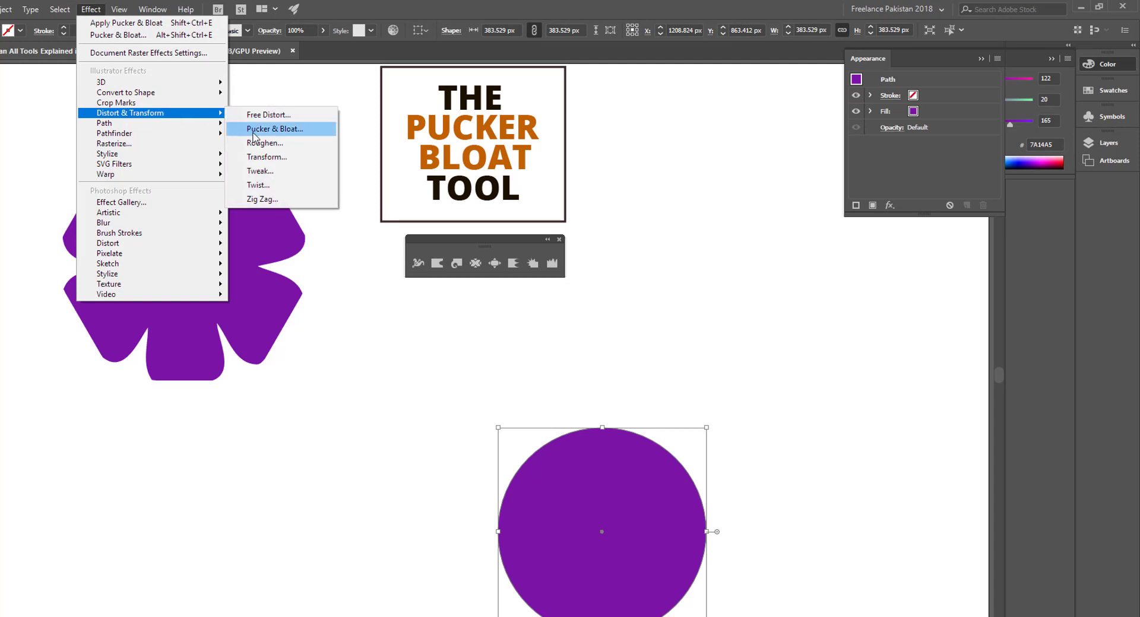
click(254, 132)
Preview the circle puckered to about -71% as a four-pointed star
mouse_move(241, 118)
mouse_down()
mouse_move(575, 347)
mouse_move(761, 269)
mouse_up()
click(671, 332)
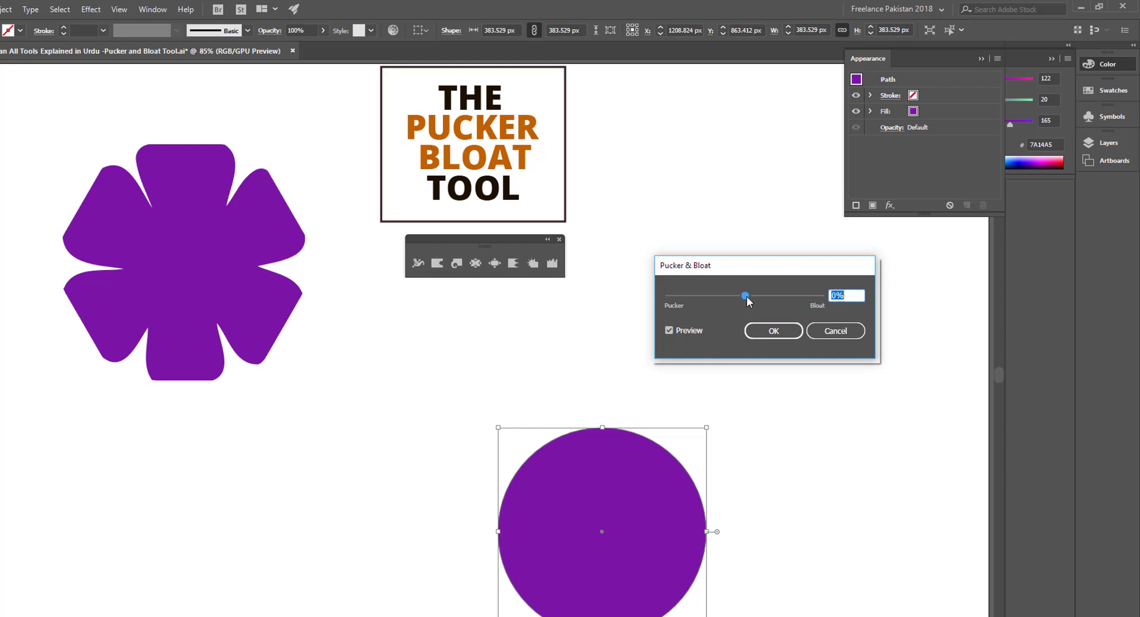
drag(746, 297, 754, 297)
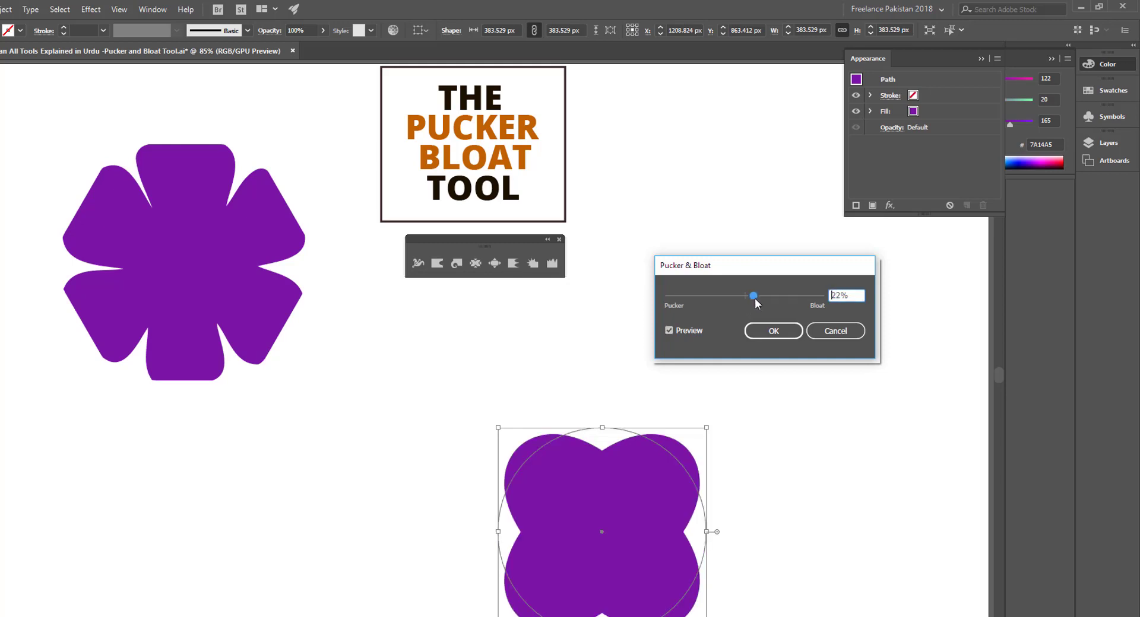
drag(754, 296, 727, 291)
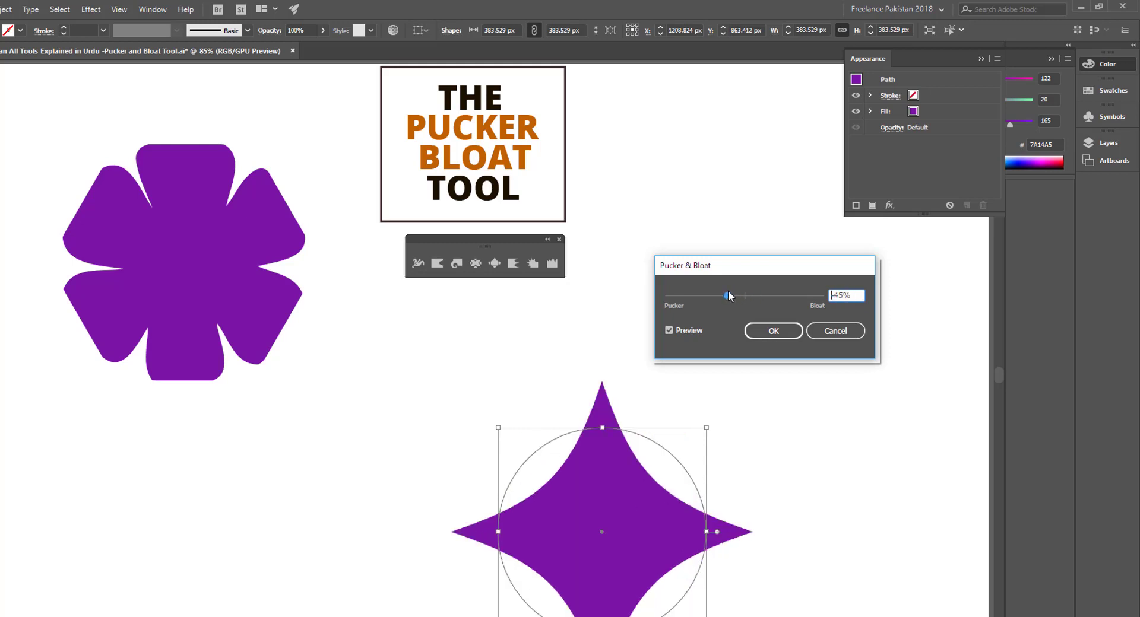
drag(728, 295, 718, 293)
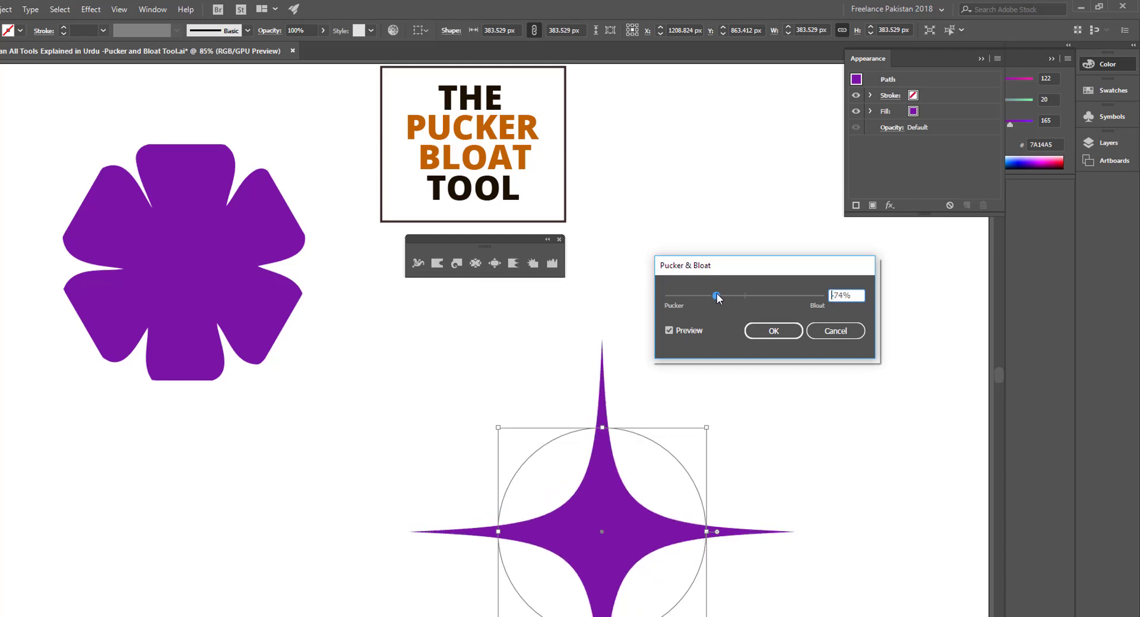
Apply the pucker to the circle and move the four-pointed star up beside the flower
click(772, 331)
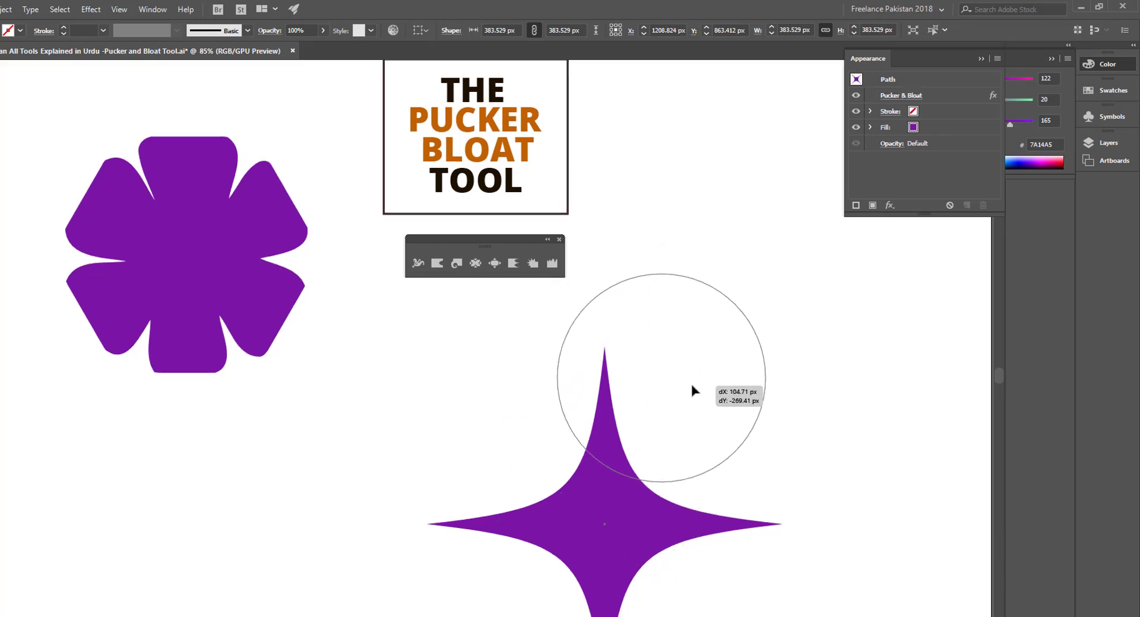
drag(633, 532, 701, 408)
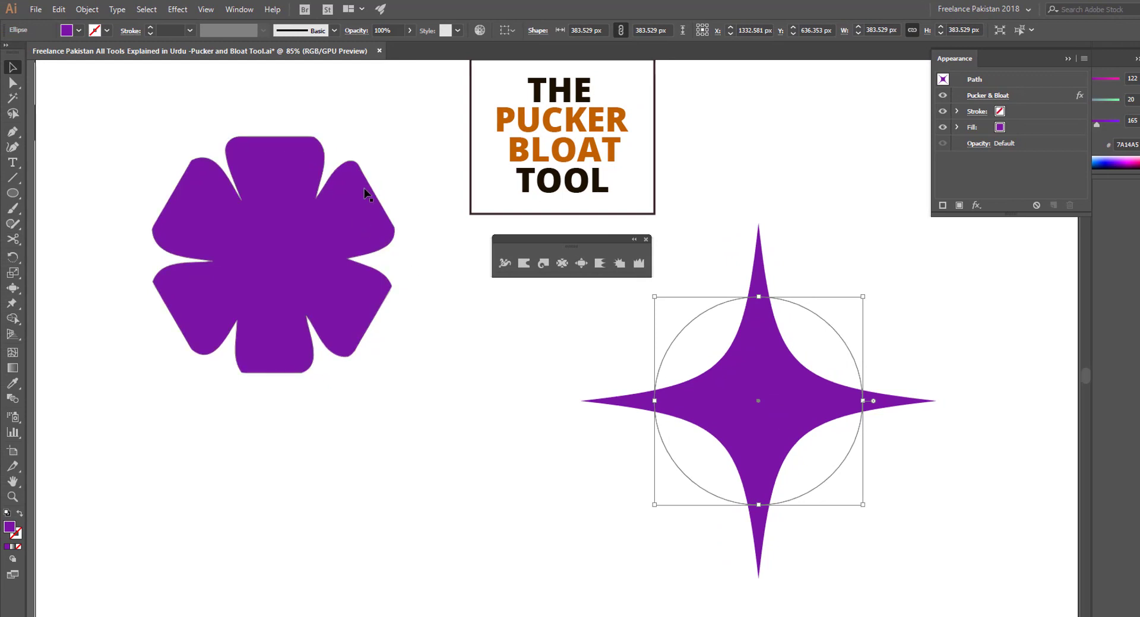
click(87, 9)
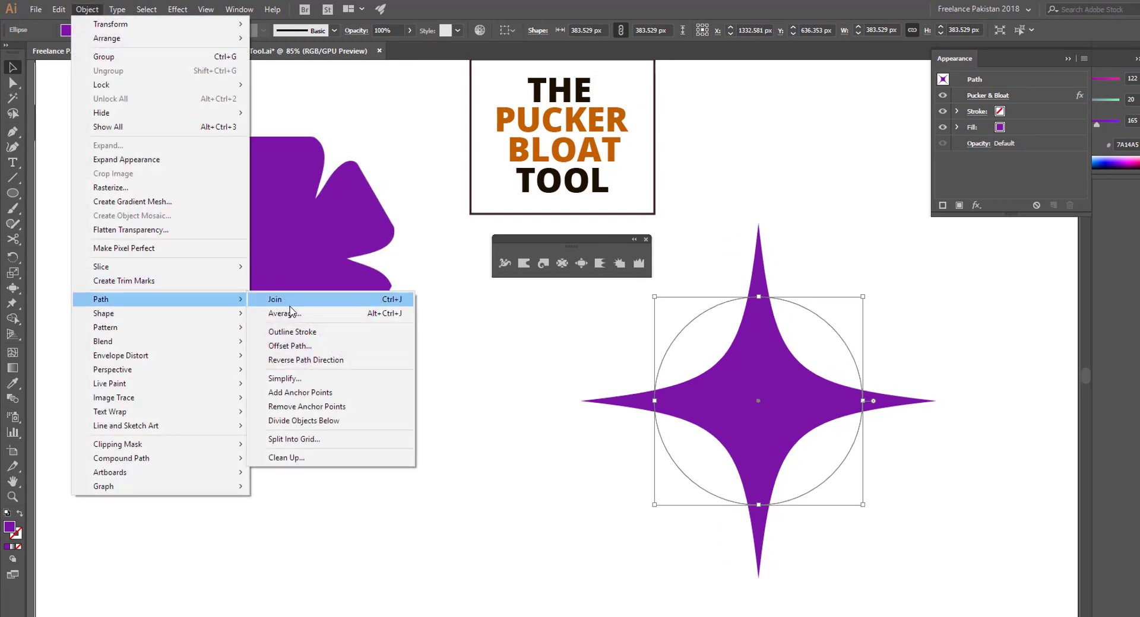
mouse_move(160, 299)
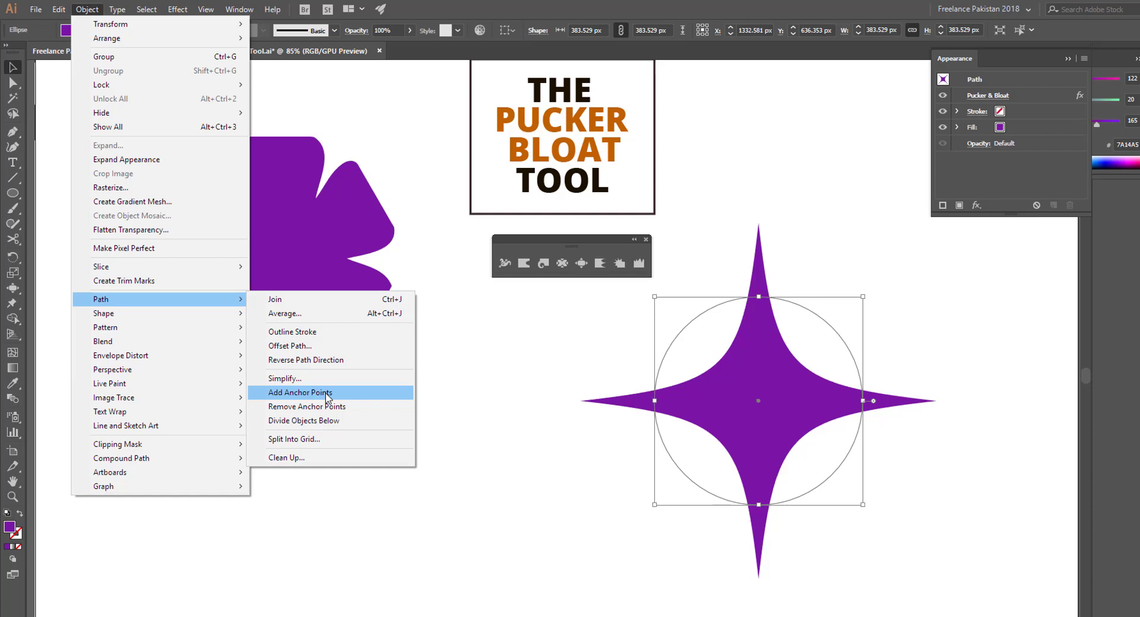
Add anchor points to the star and change its Pucker & Bloat to a 51% bloat
click(327, 393)
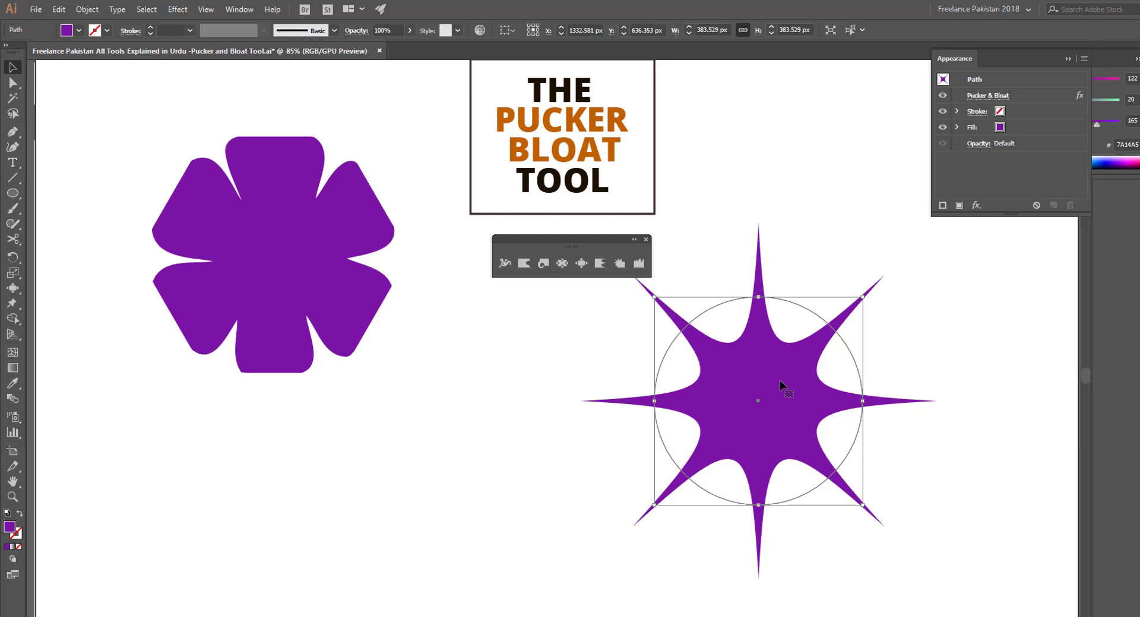
double_click(1019, 94)
drag(895, 268, 829, 99)
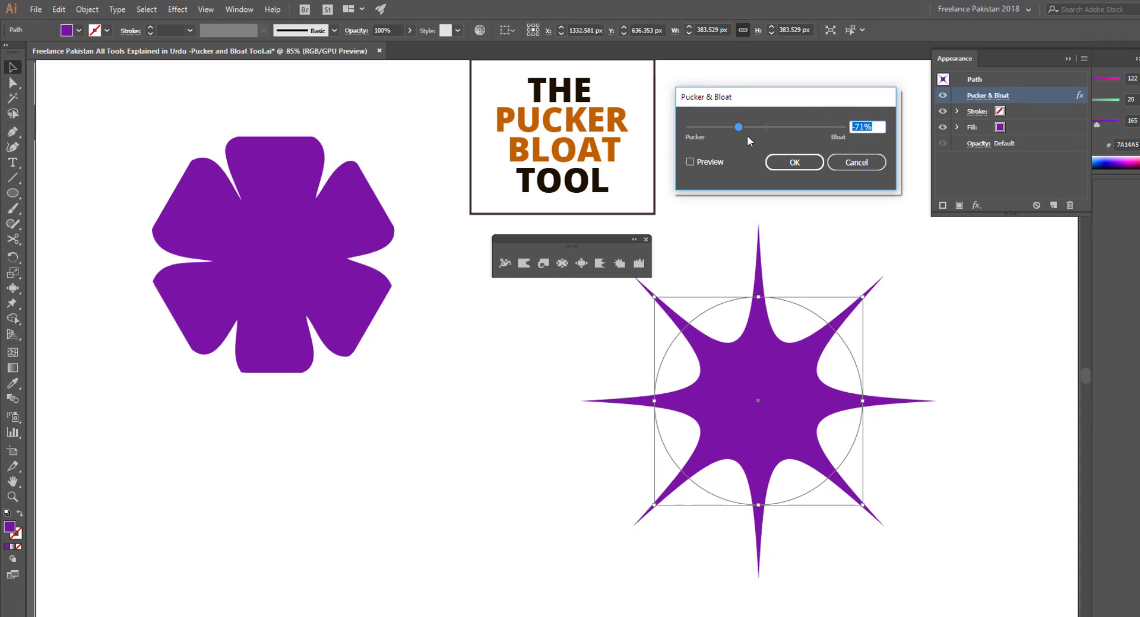
click(688, 162)
drag(737, 127, 784, 131)
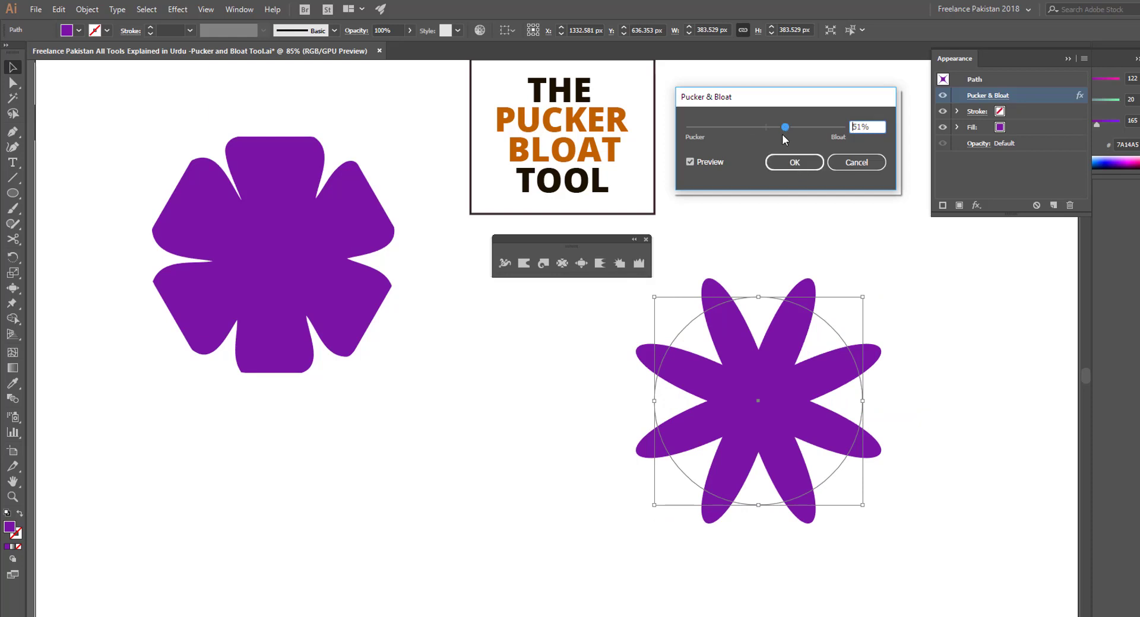
click(794, 163)
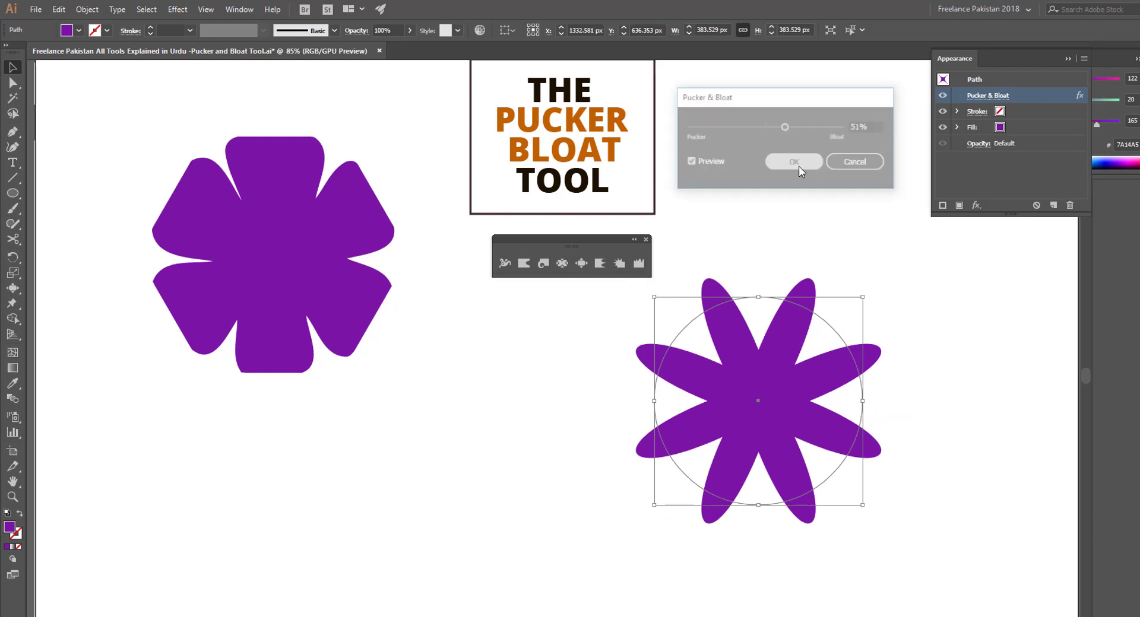
click(87, 10)
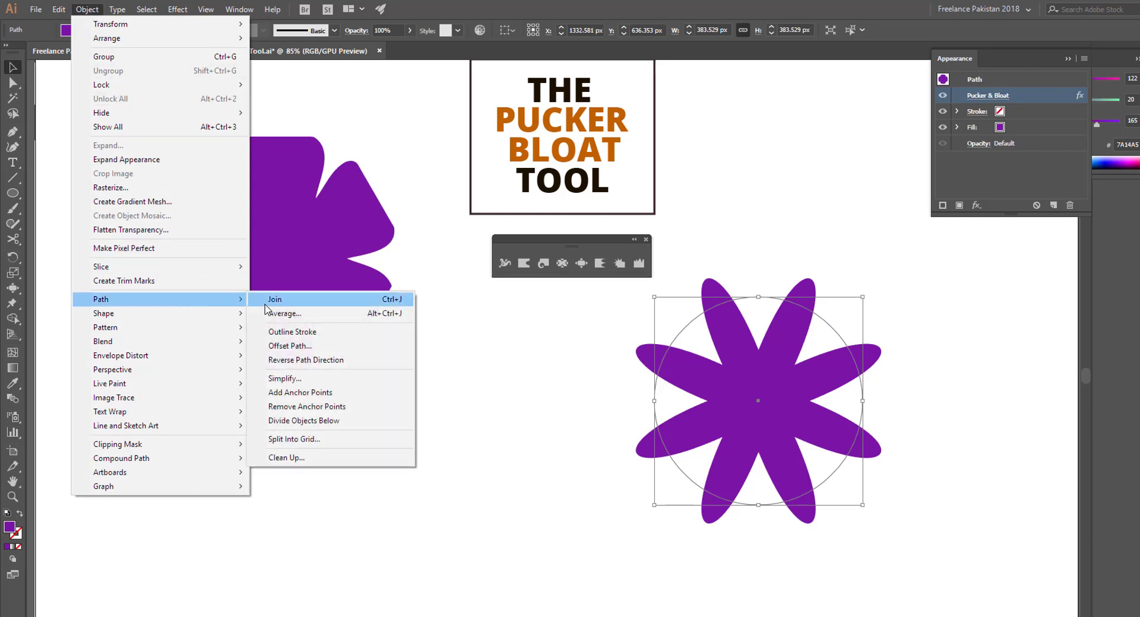
mouse_move(101, 299)
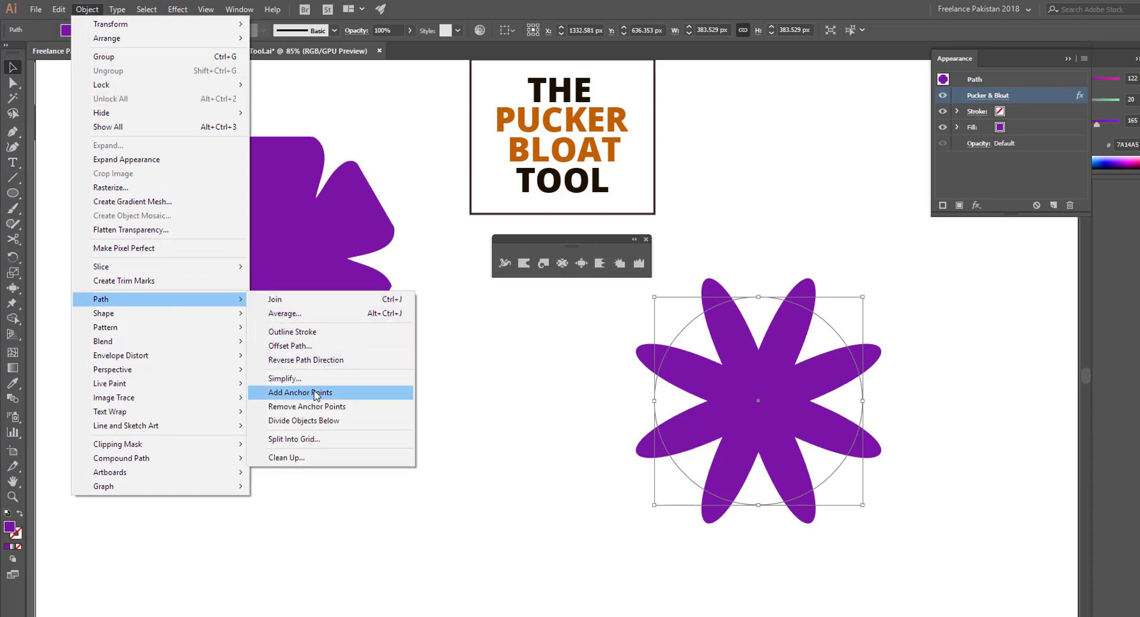
Add anchor points again and reset Pucker & Bloat to -10%, giving sixteen small points
click(315, 394)
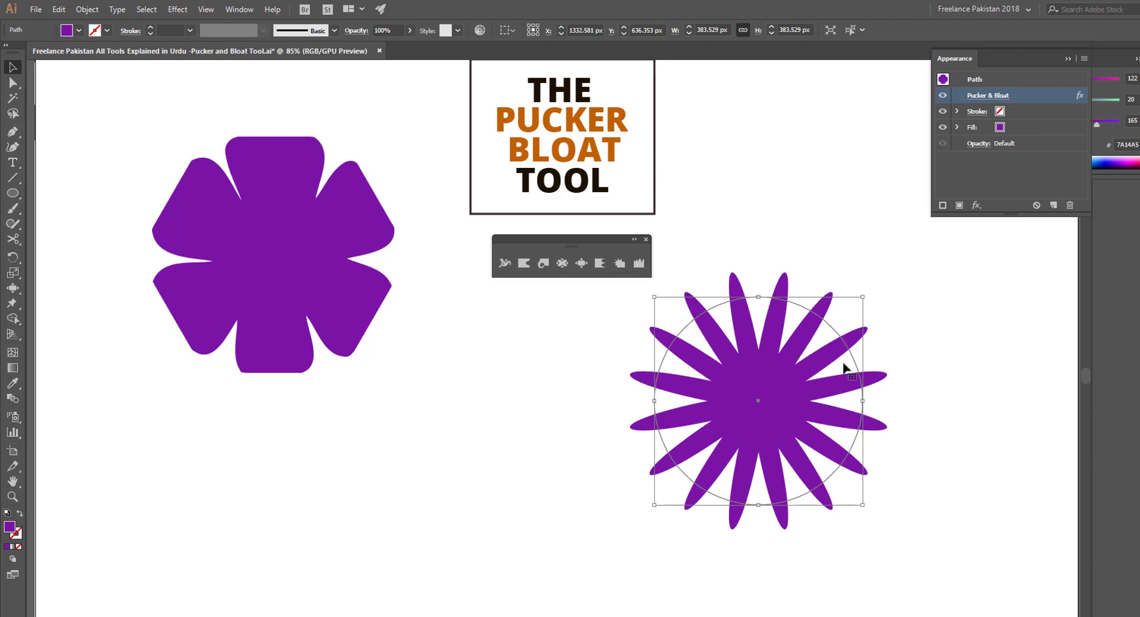
double_click(1027, 94)
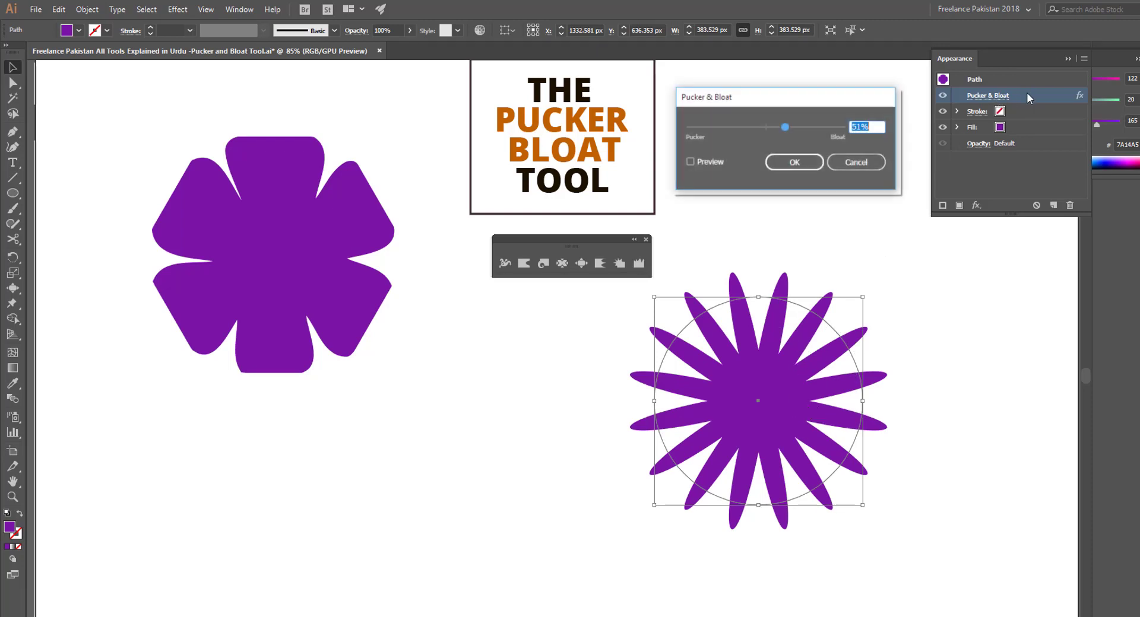
click(689, 162)
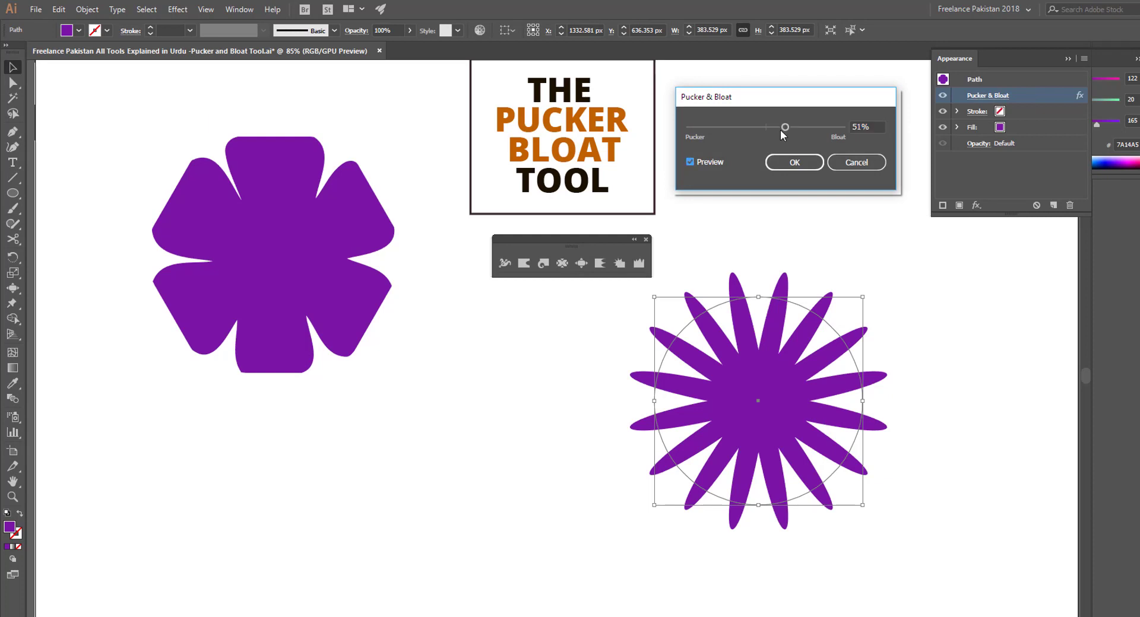
mouse_move(784, 127)
mouse_down()
mouse_move(749, 127)
mouse_move(761, 128)
mouse_up()
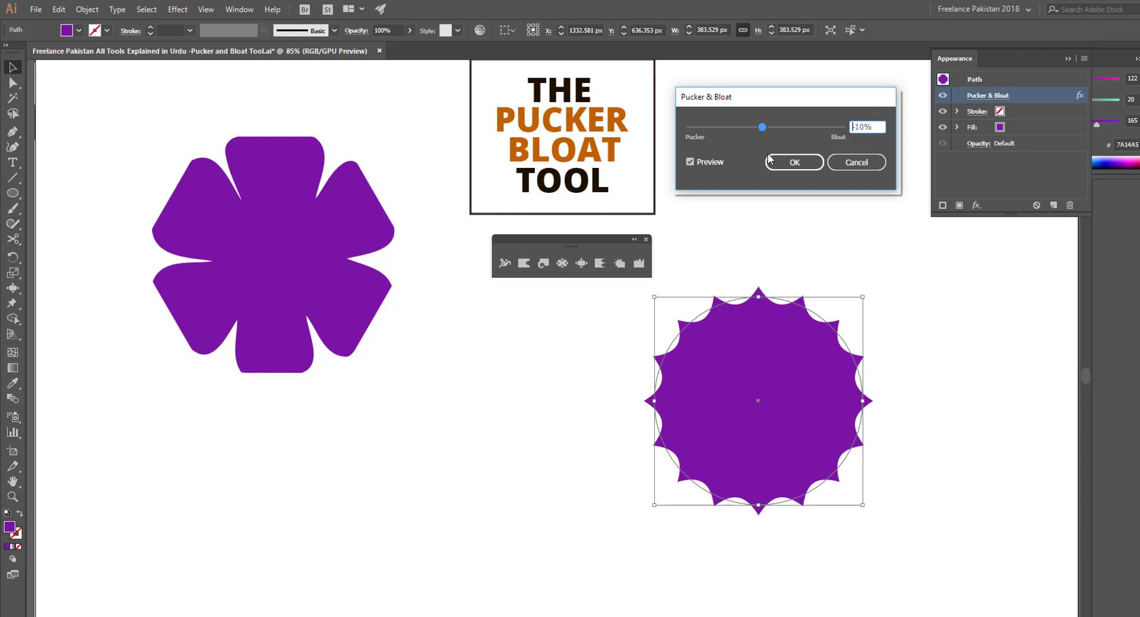
click(792, 162)
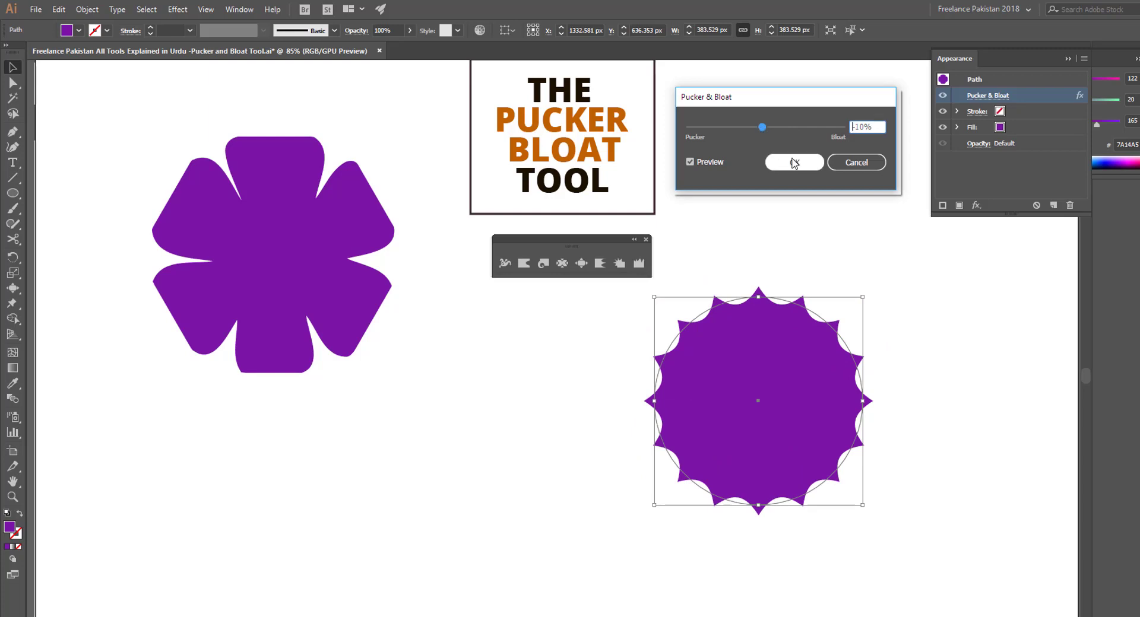
click(87, 9)
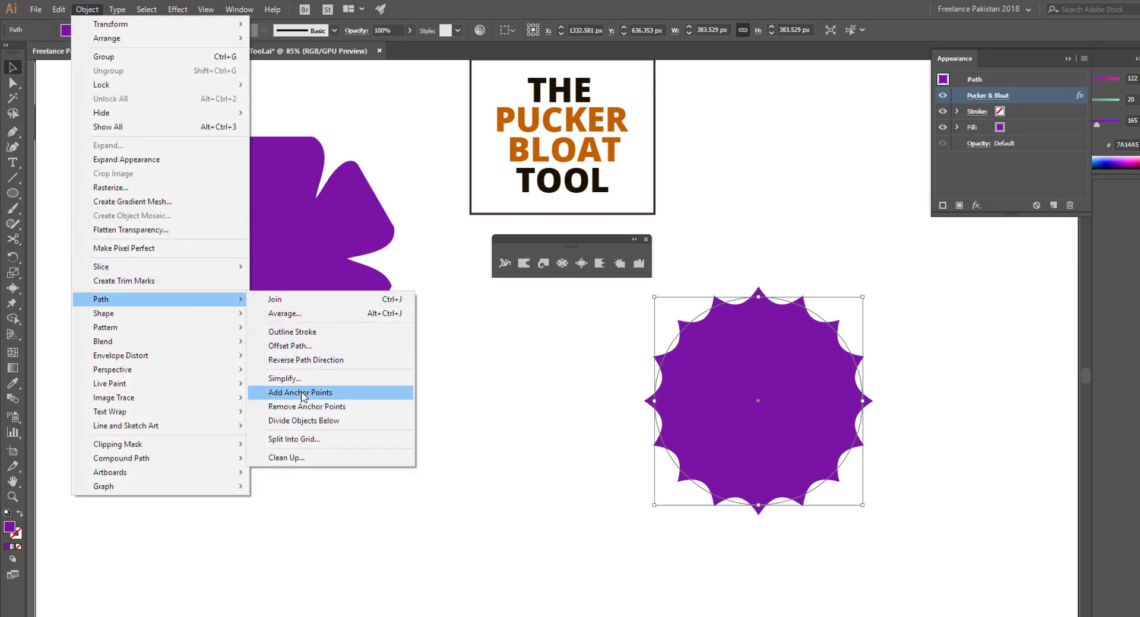
Add anchor points twice more, set Pucker & Bloat to a 38% bloat, and deselect
click(302, 394)
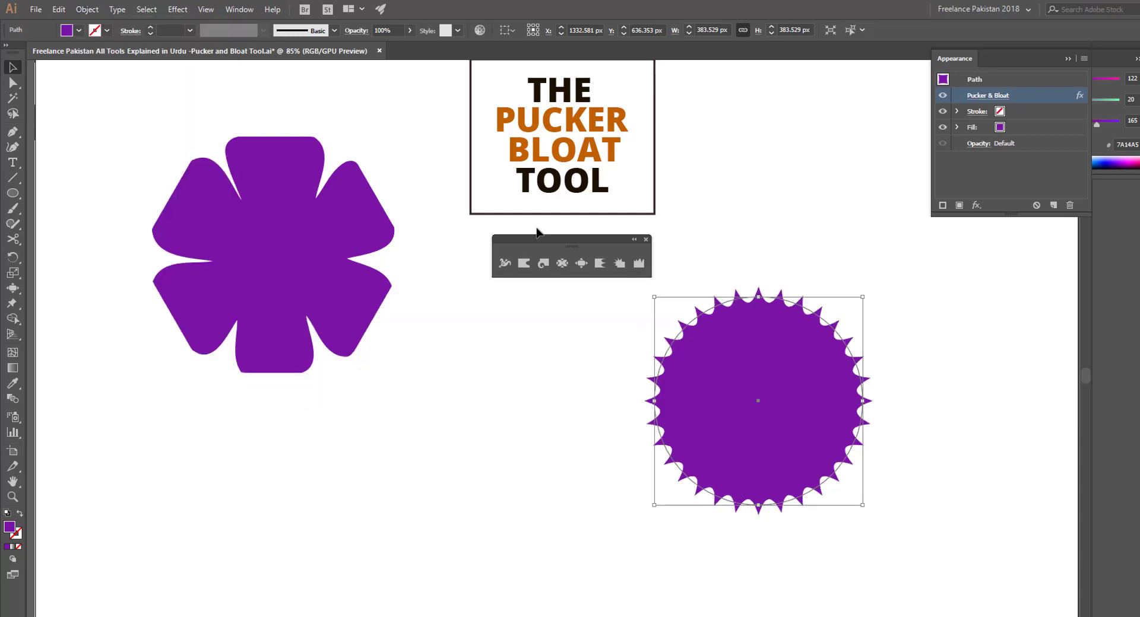
click(87, 9)
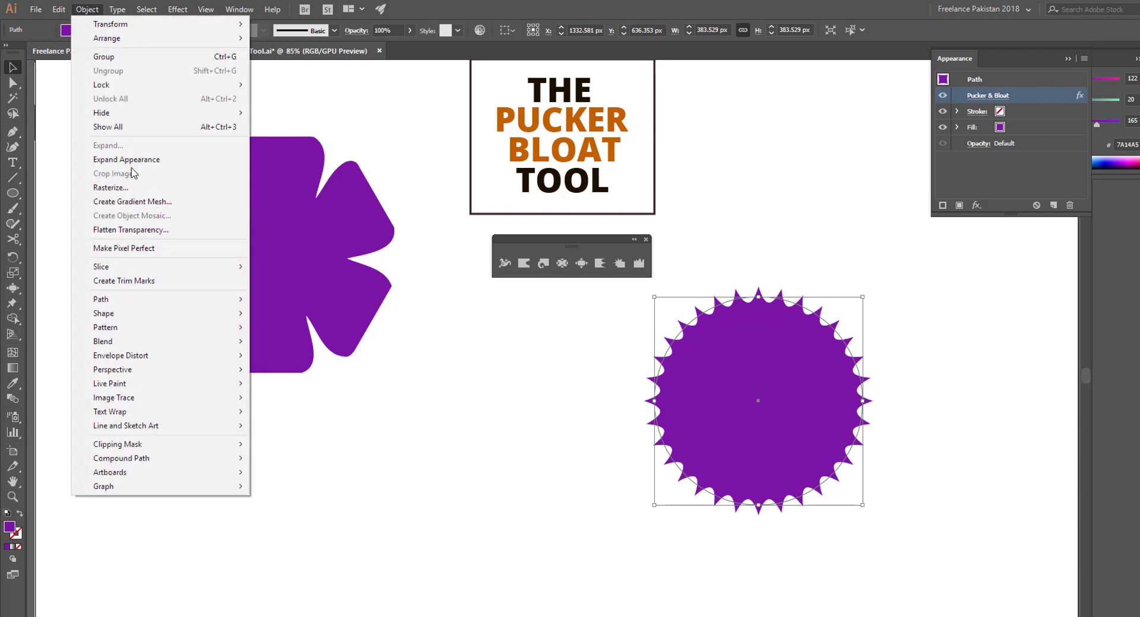
mouse_move(160, 299)
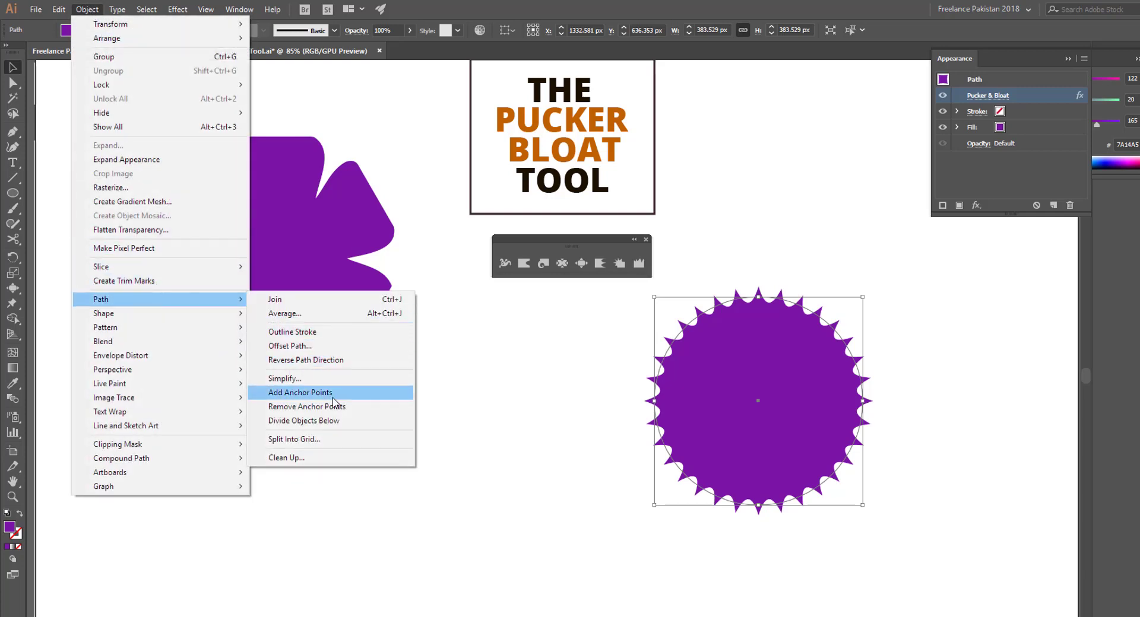
click(332, 398)
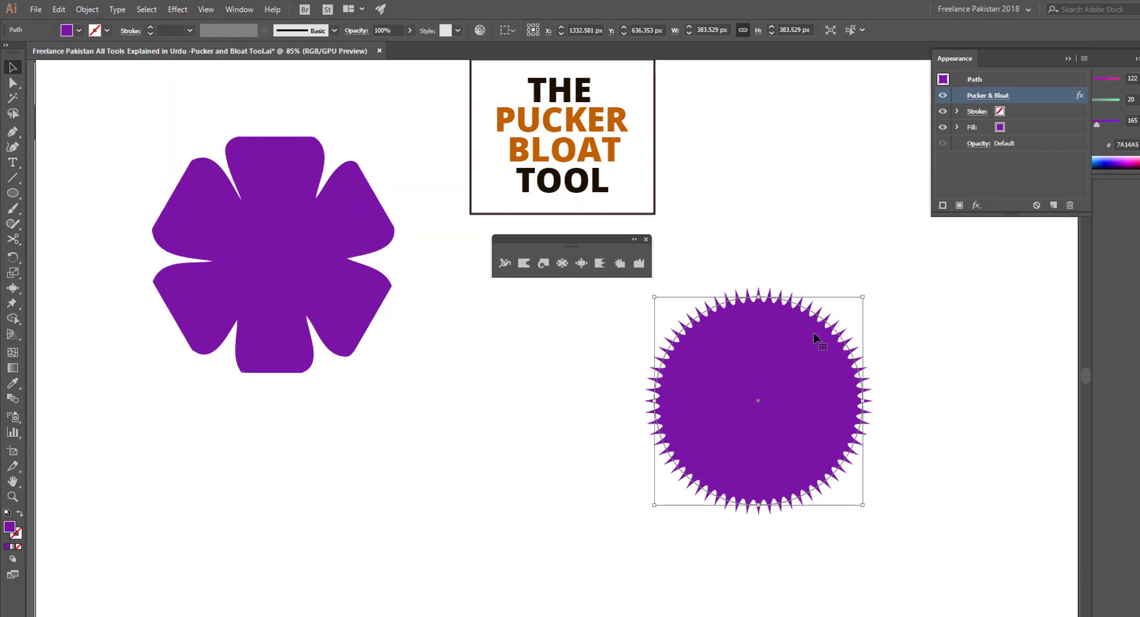
click(1008, 95)
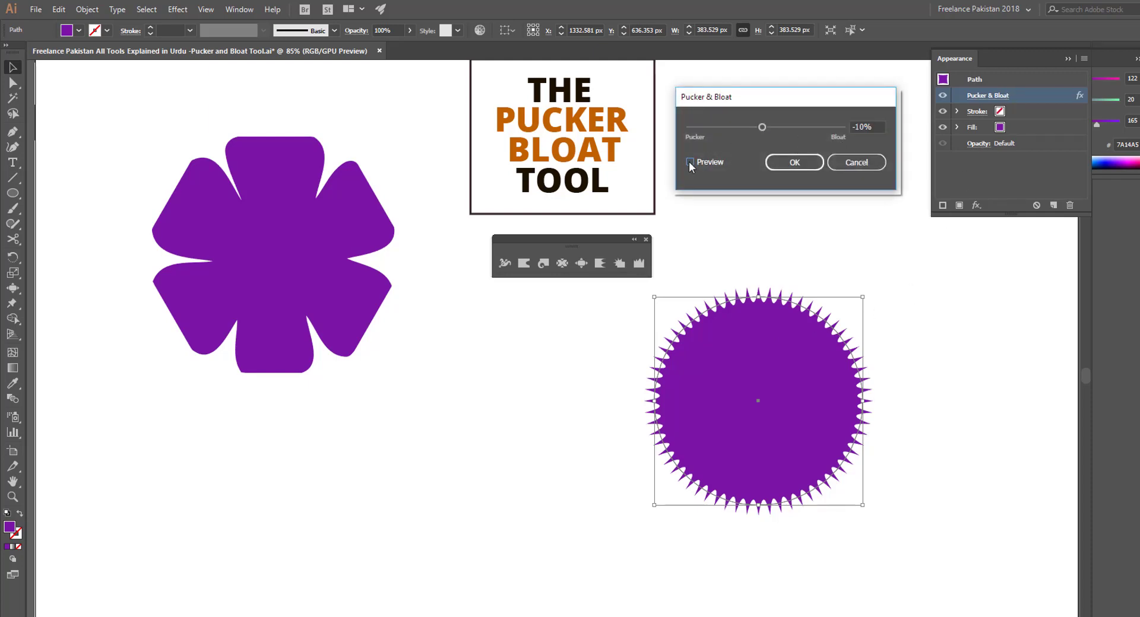
drag(764, 127, 783, 129)
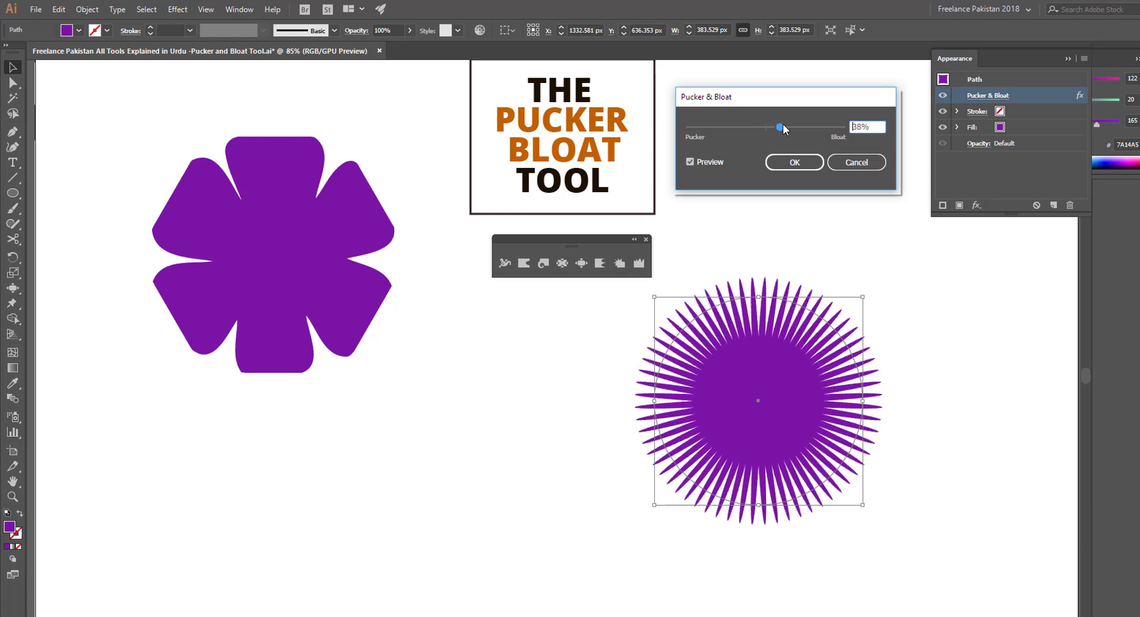
click(799, 162)
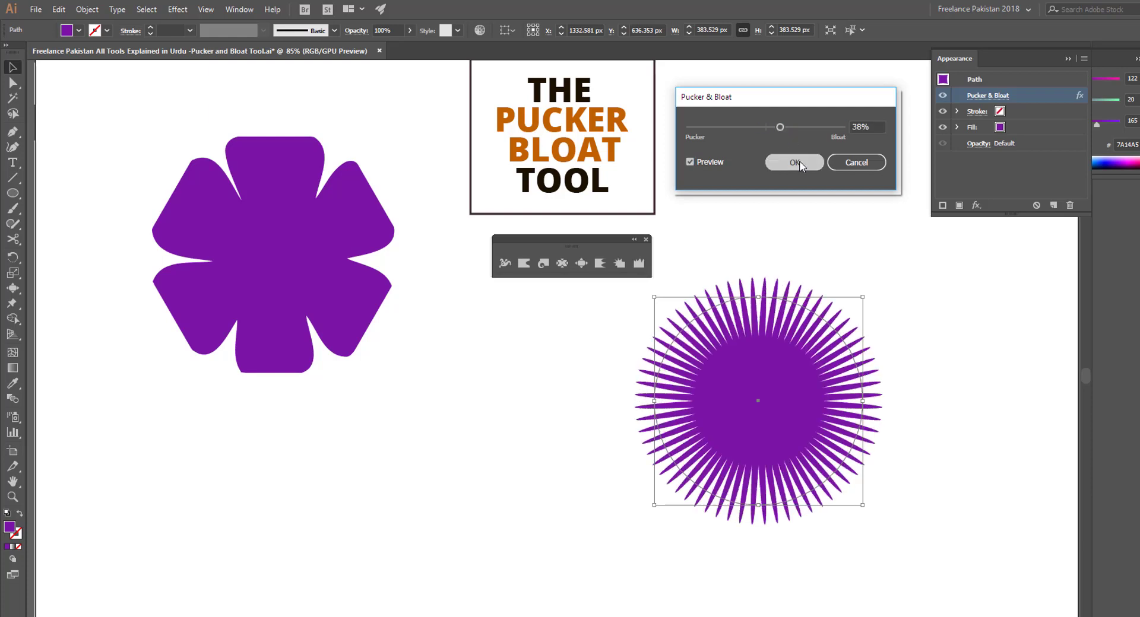
click(939, 375)
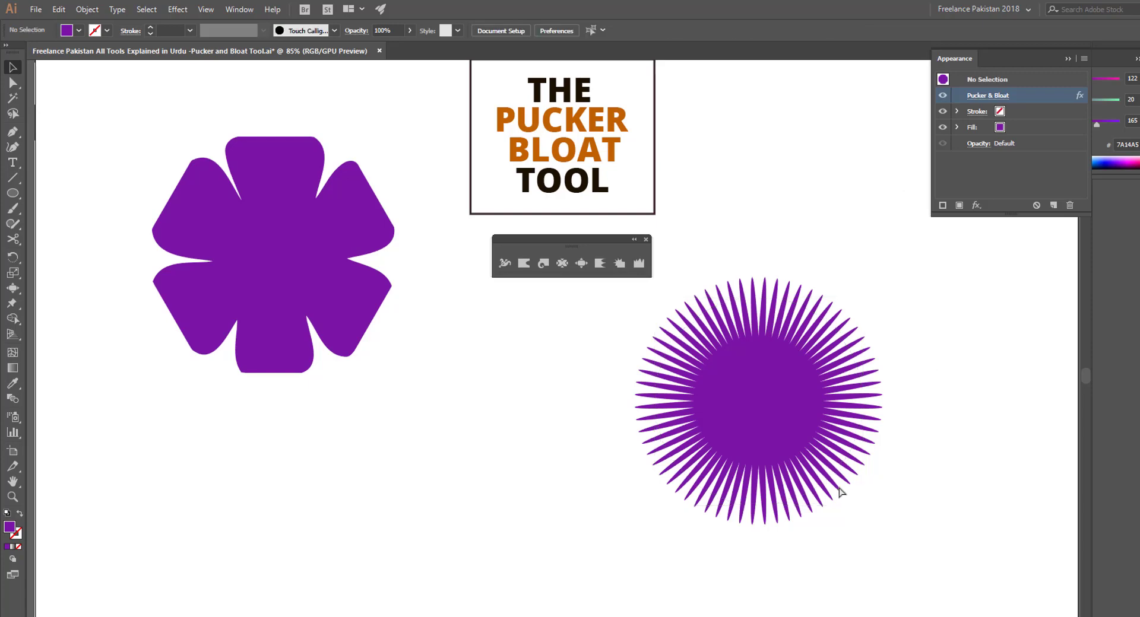
Move the sunburst left, paste a 290.94 px copy in front, and fill it blue #2D00E7
drag(831, 491, 944, 497)
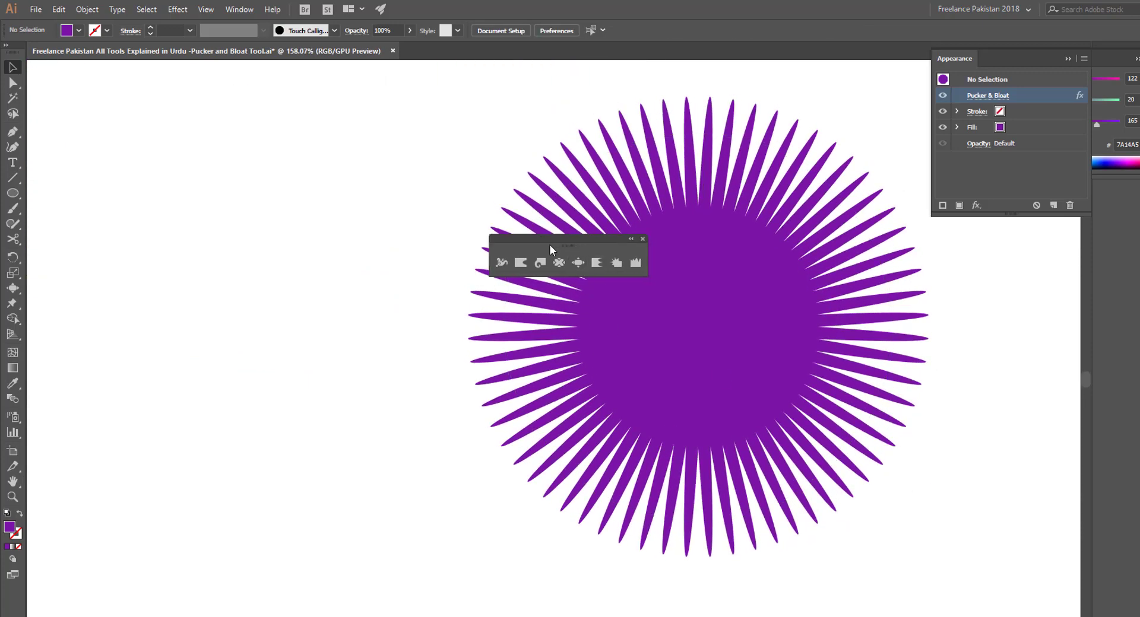
drag(550, 245, 269, 171)
drag(765, 380, 670, 411)
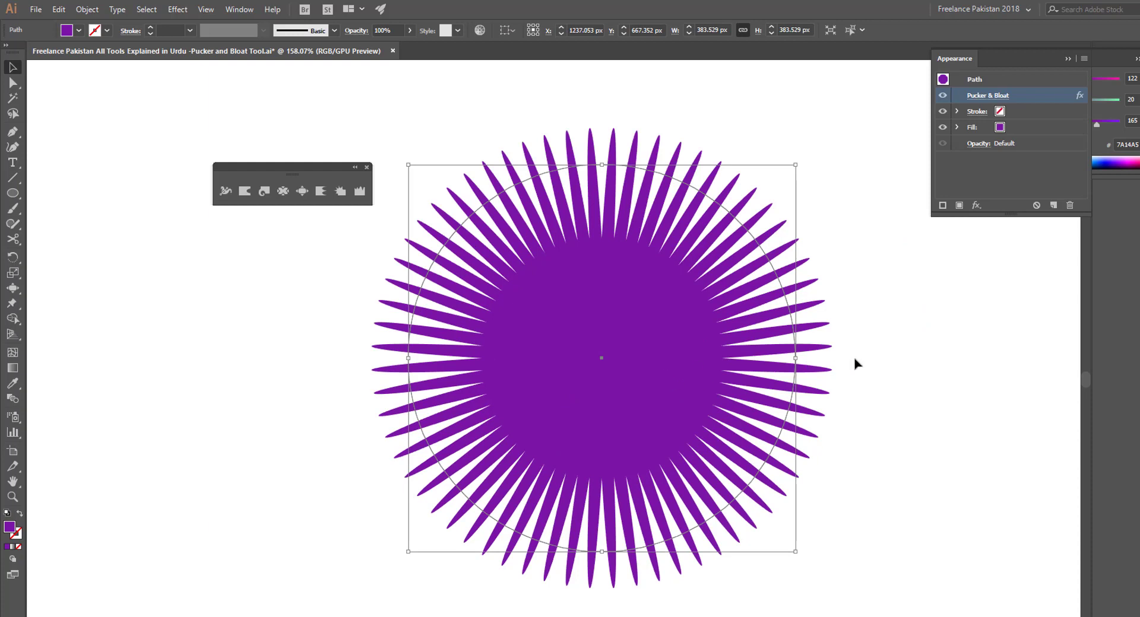
key(ctrl+shift+b)
key(ctrl+shift+b)
key(ctrl+shift+b)
key(ctrl+shift+b)
drag(795, 165, 773, 213)
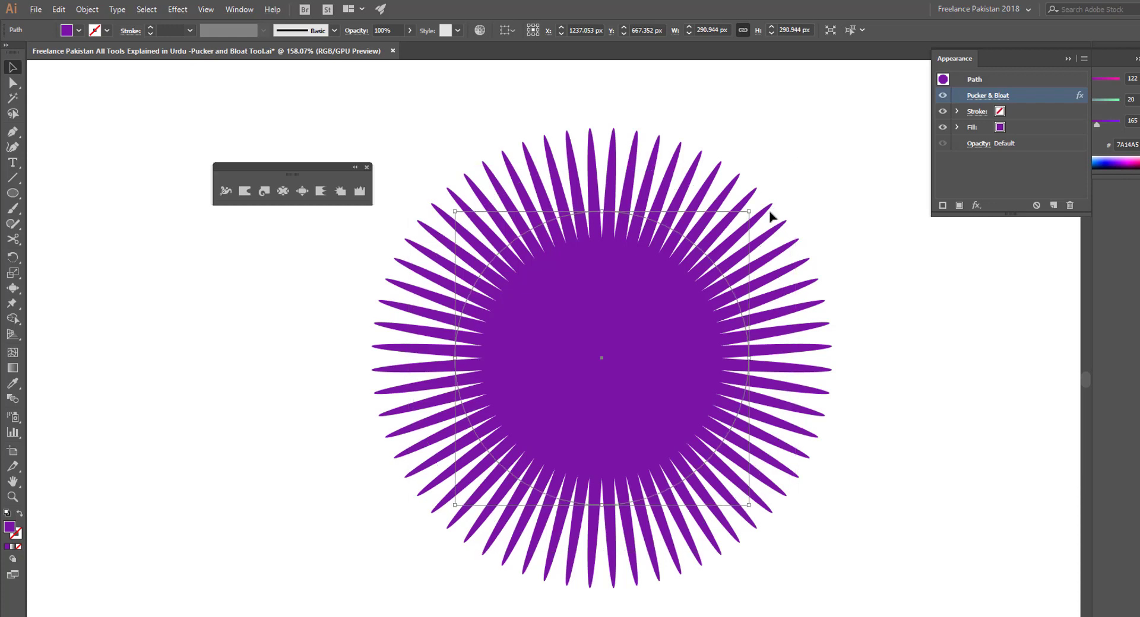
click(1114, 157)
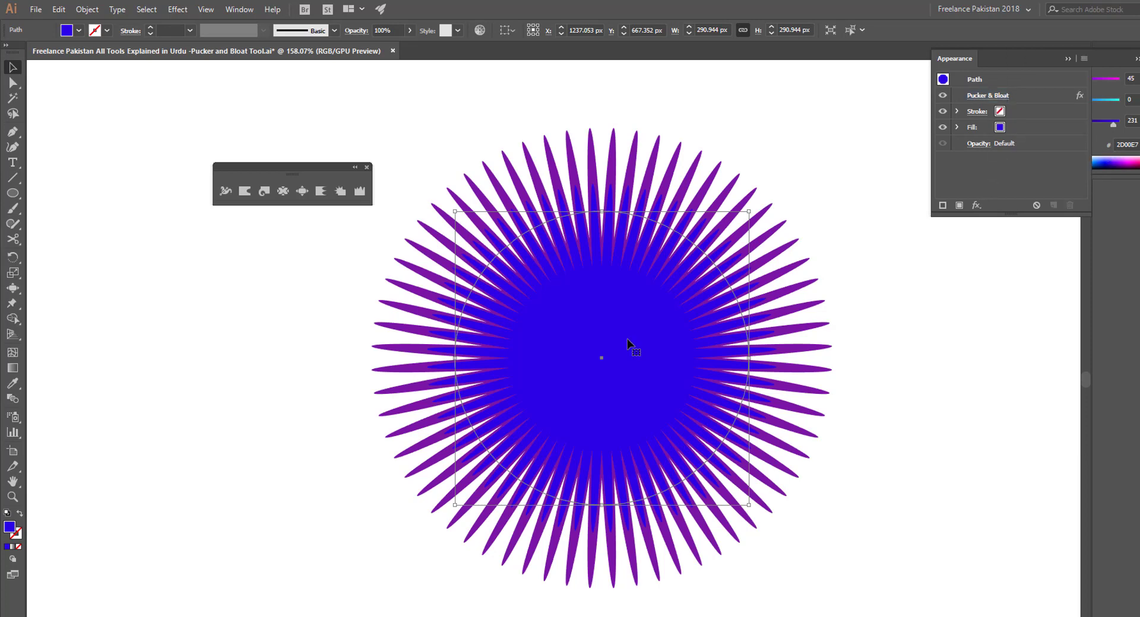
Change the blue copy's Pucker & Bloat to -73% for needle spikes, then deselect
double_click(1028, 97)
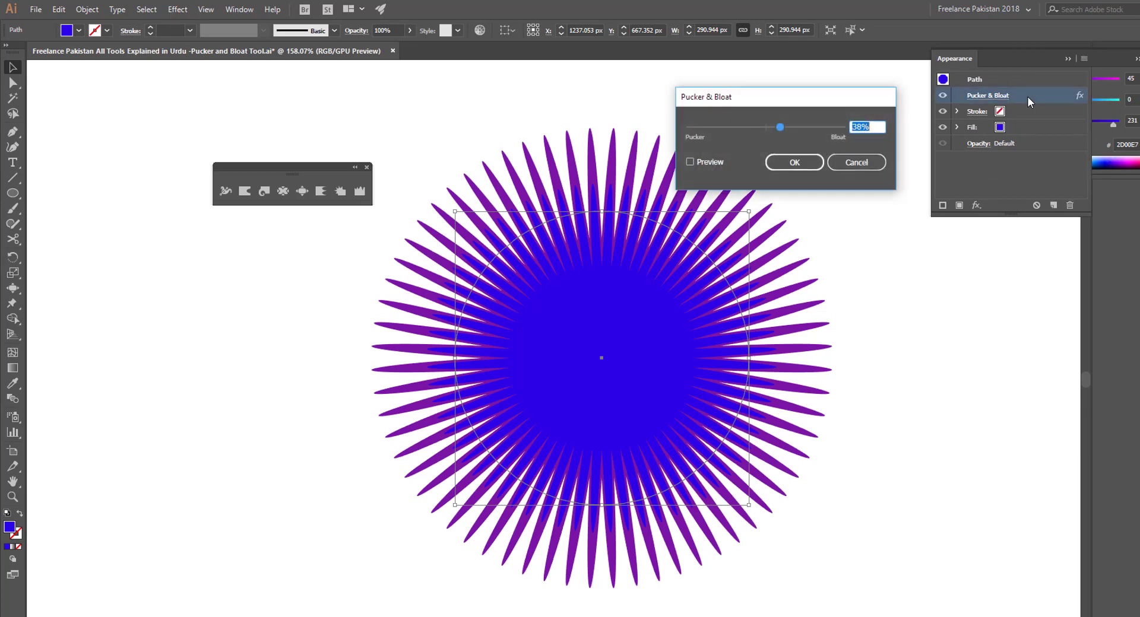
click(689, 161)
drag(774, 127, 738, 127)
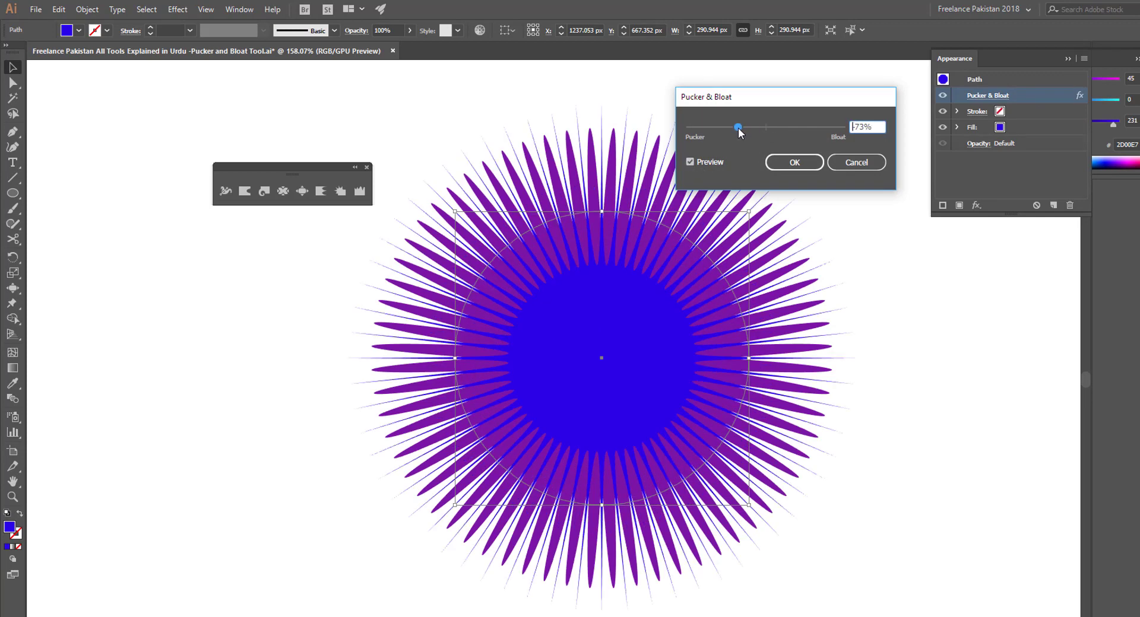
click(794, 163)
click(911, 328)
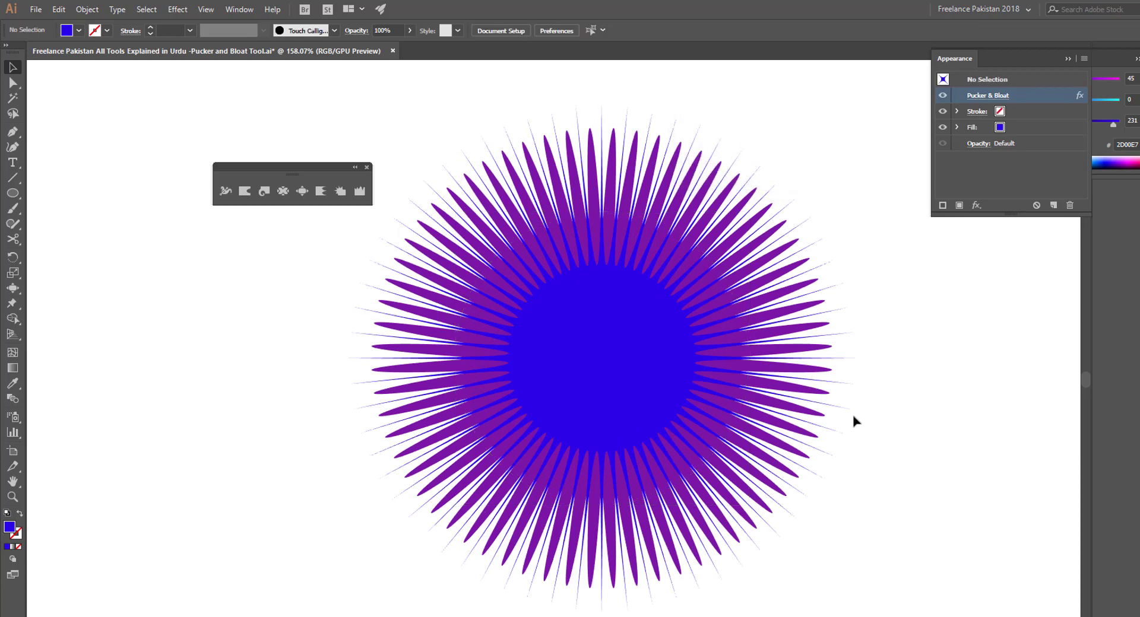
Fill the inner sunburst pink FC45FF, deselect, and zoom in on the pink centre
click(557, 356)
click(1131, 166)
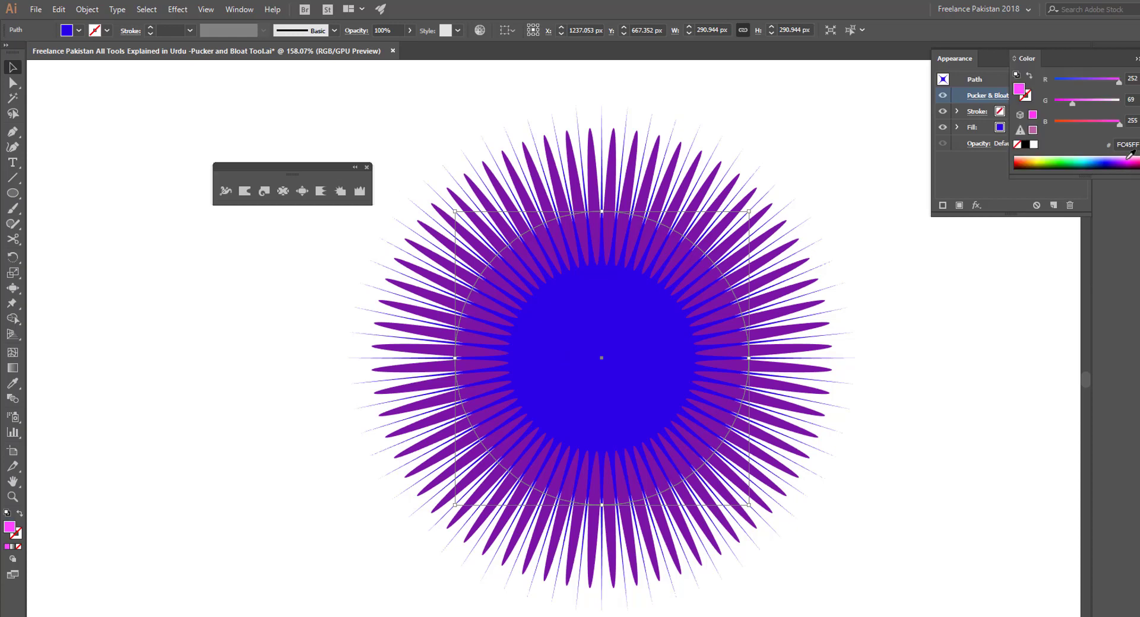
click(959, 345)
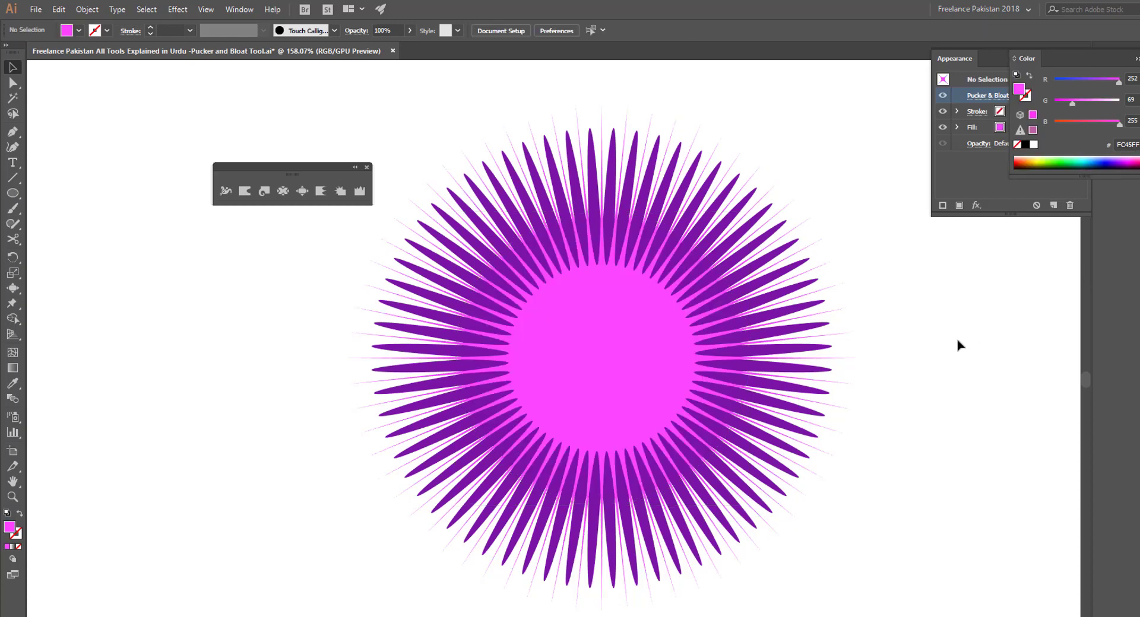
mouse_move(619, 365)
mouse_down()
mouse_move(769, 447)
mouse_move(741, 440)
mouse_up()
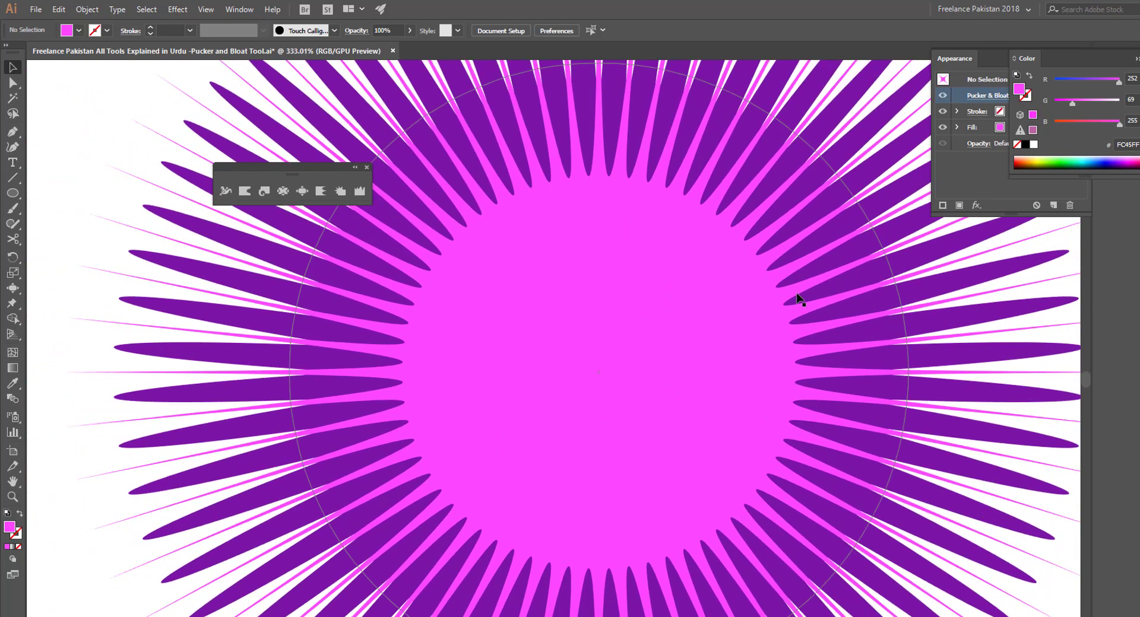